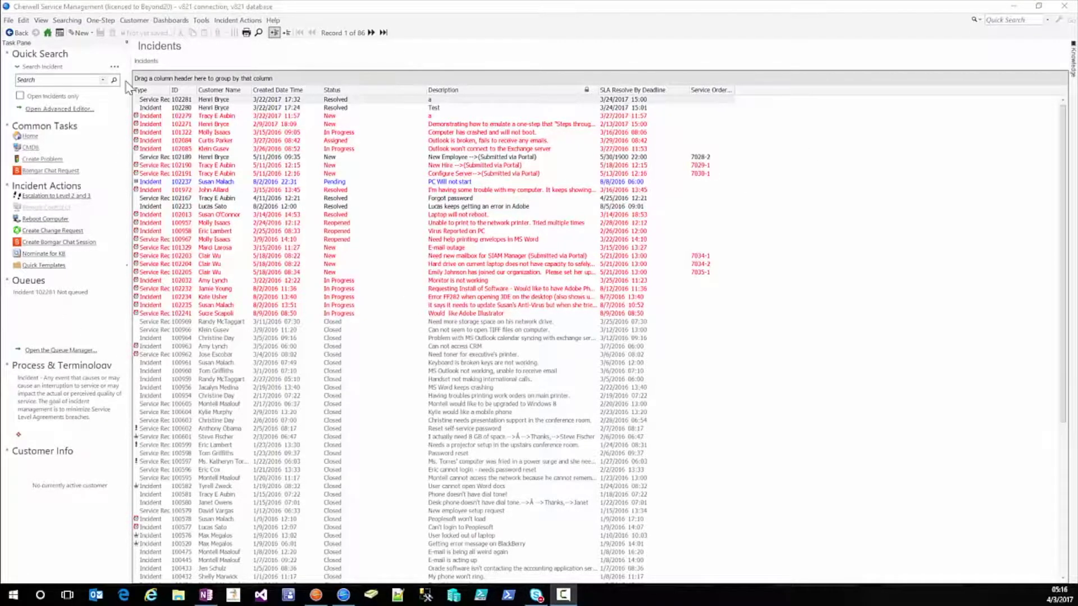
click(114, 80)
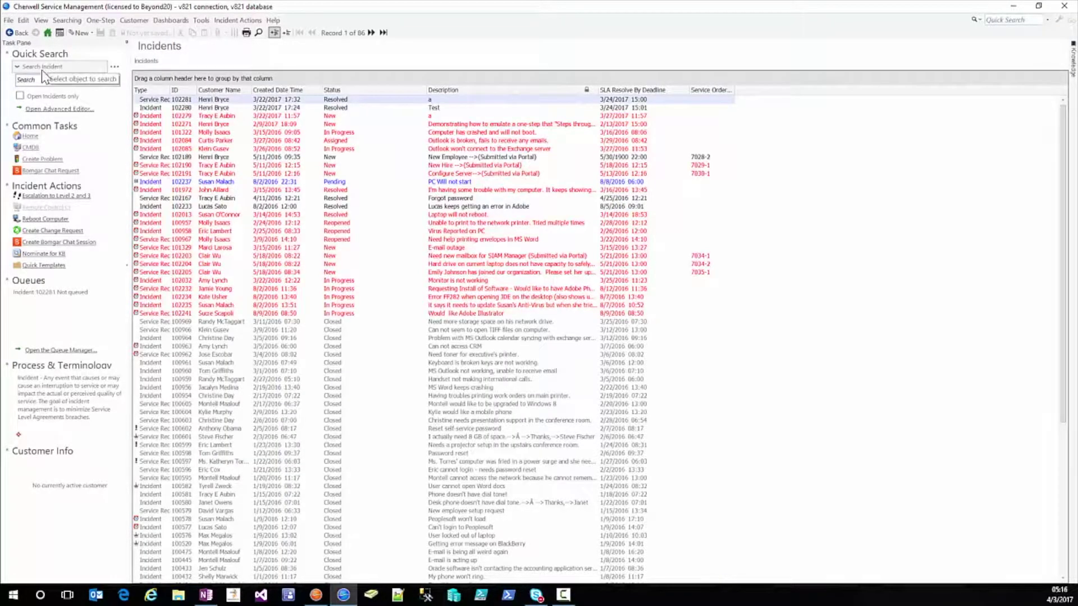
scroll(345, 247, down, 6)
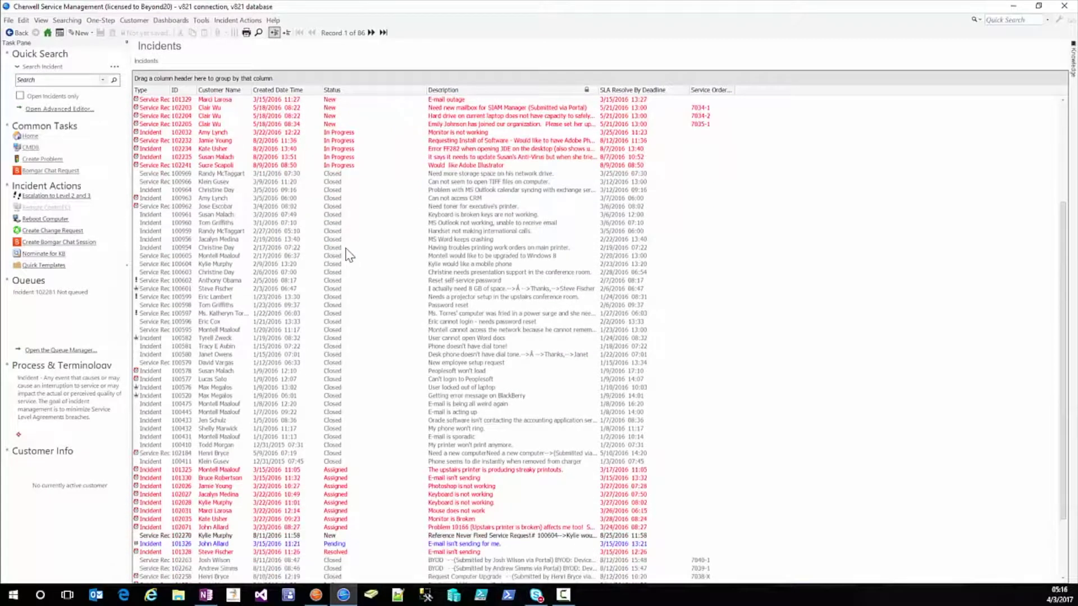
scroll(348, 250, up, 6)
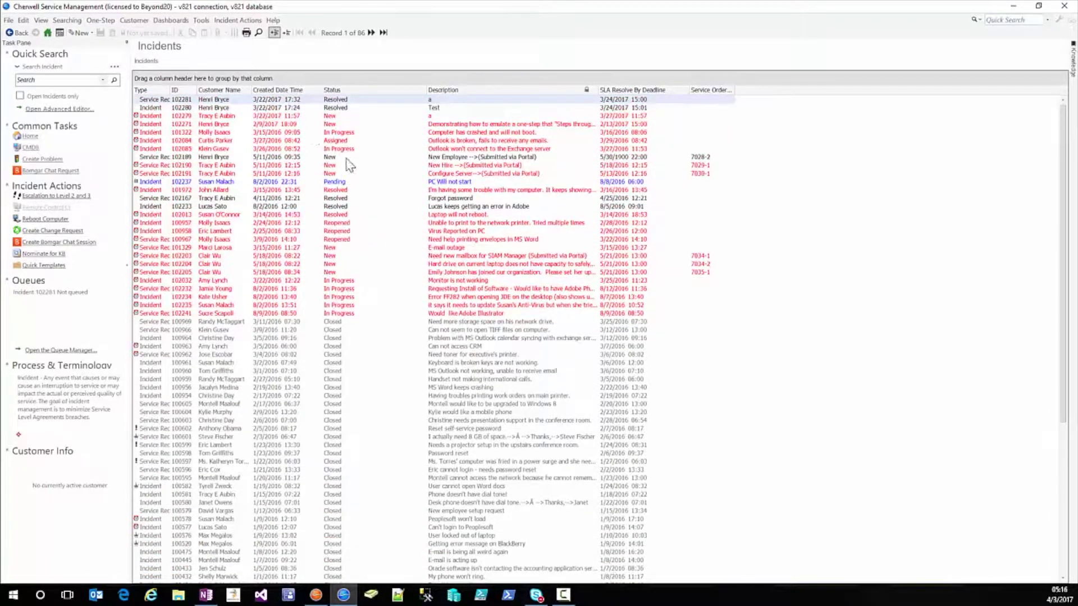
Edit the current incident search and add a related clause on the Incident Owns Tasks relationship
click(67, 20)
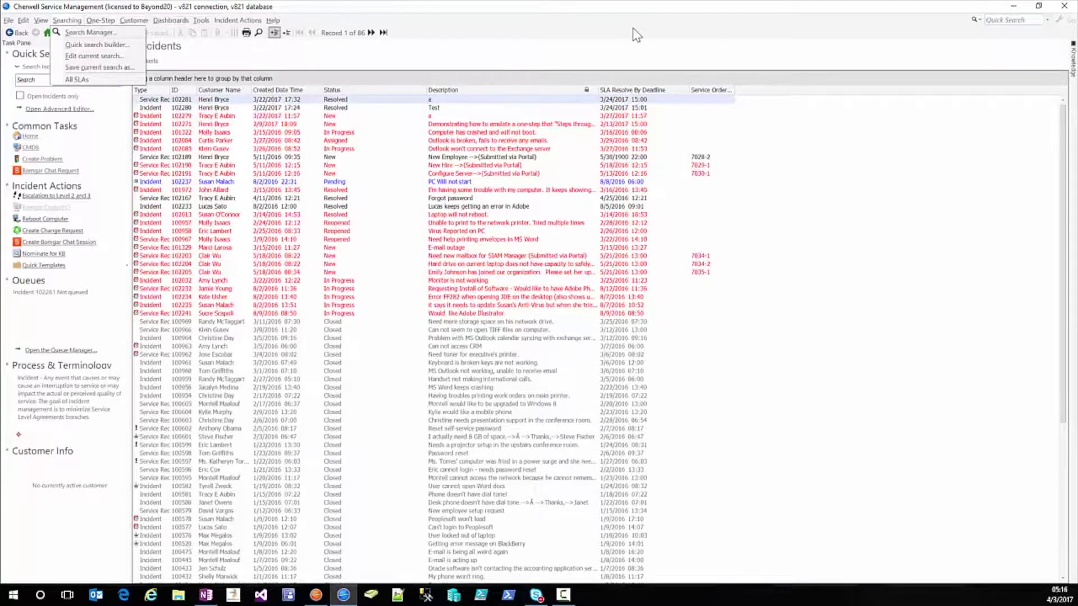
click(81, 56)
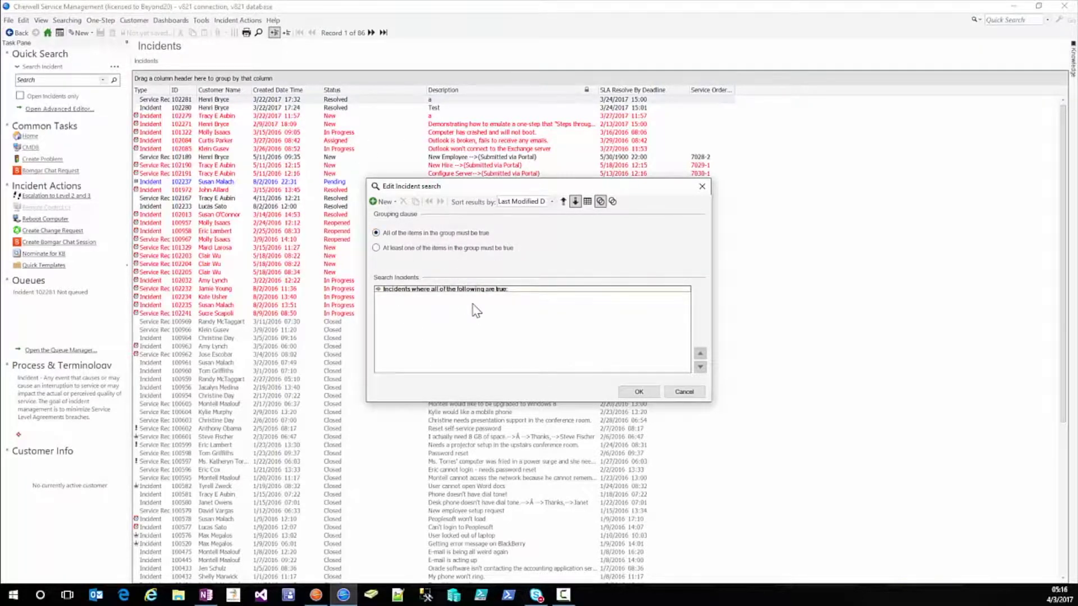
click(395, 202)
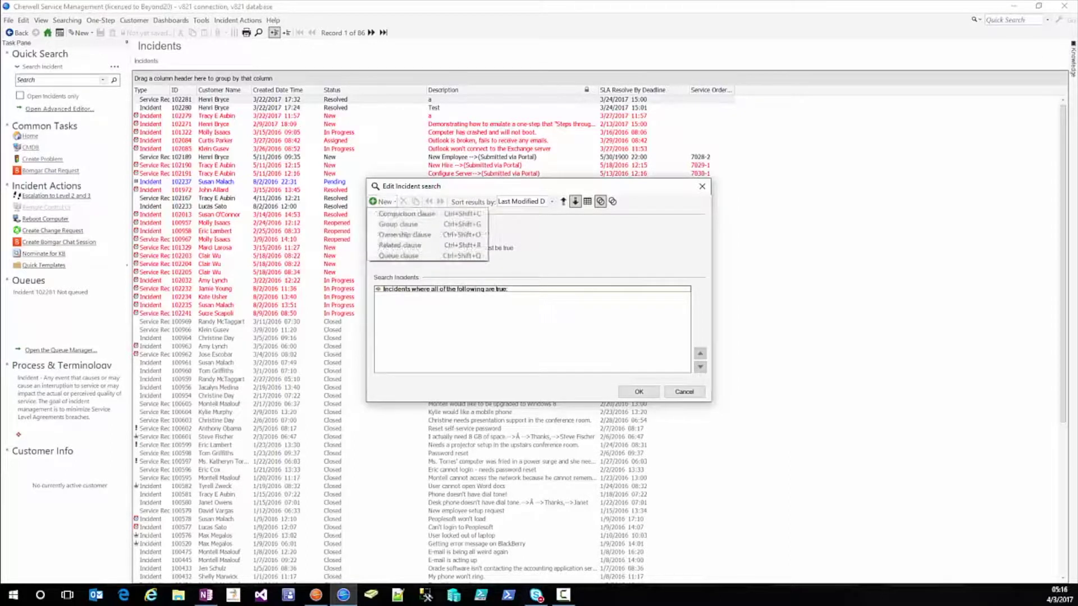
click(398, 245)
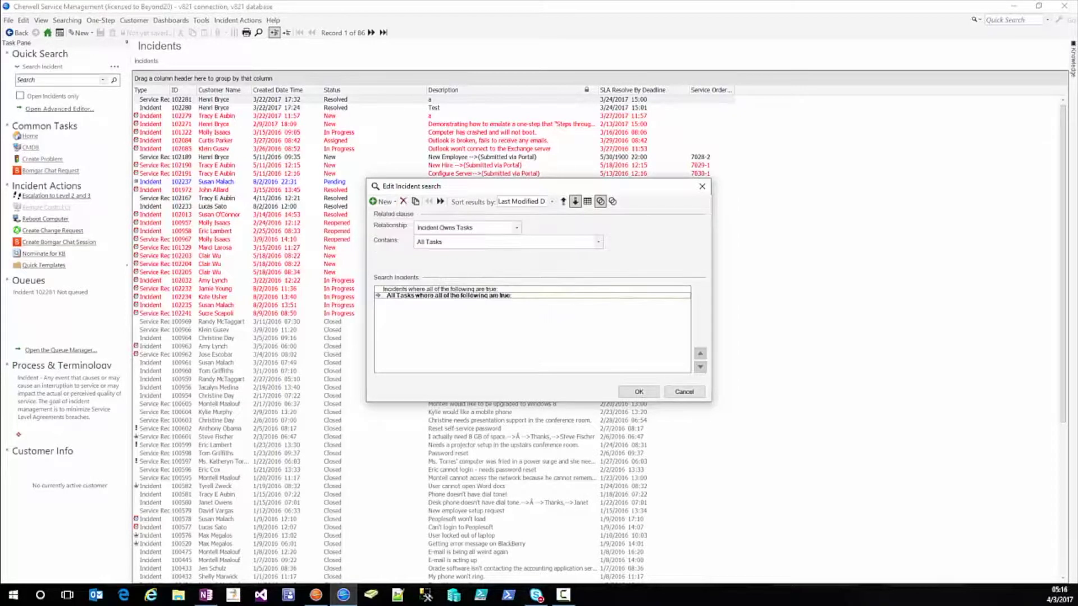
click(477, 230)
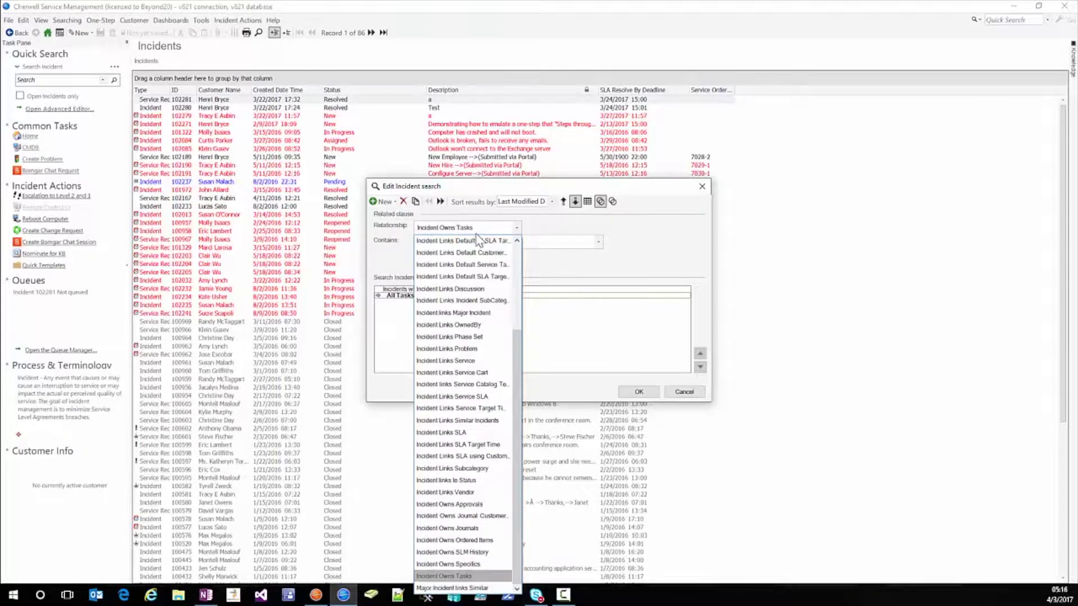
scroll(469, 261, up, 2)
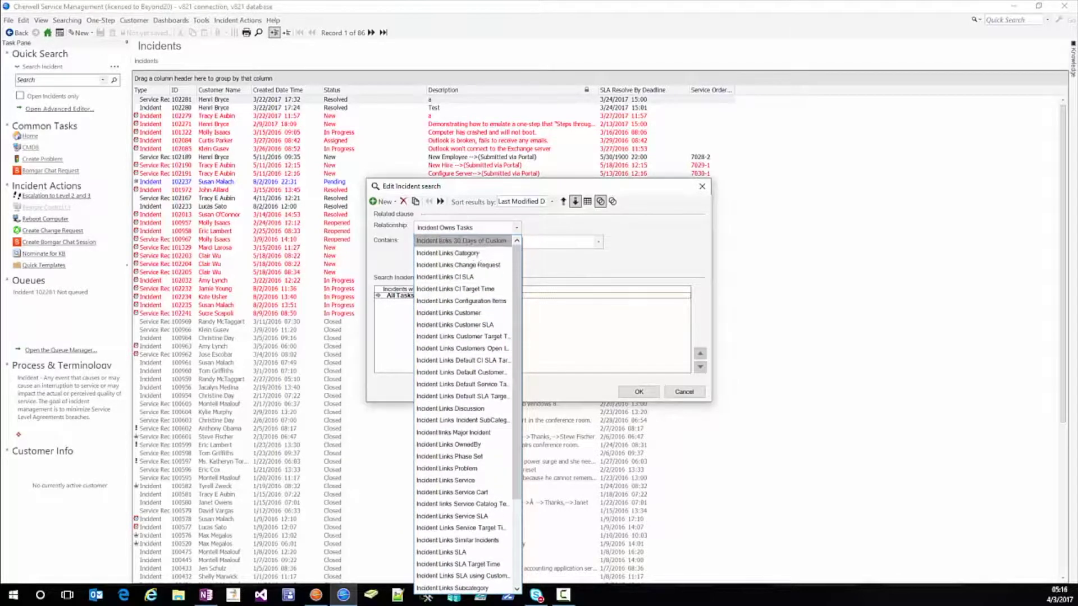
click(472, 239)
click(483, 222)
scroll(464, 415, down, 3)
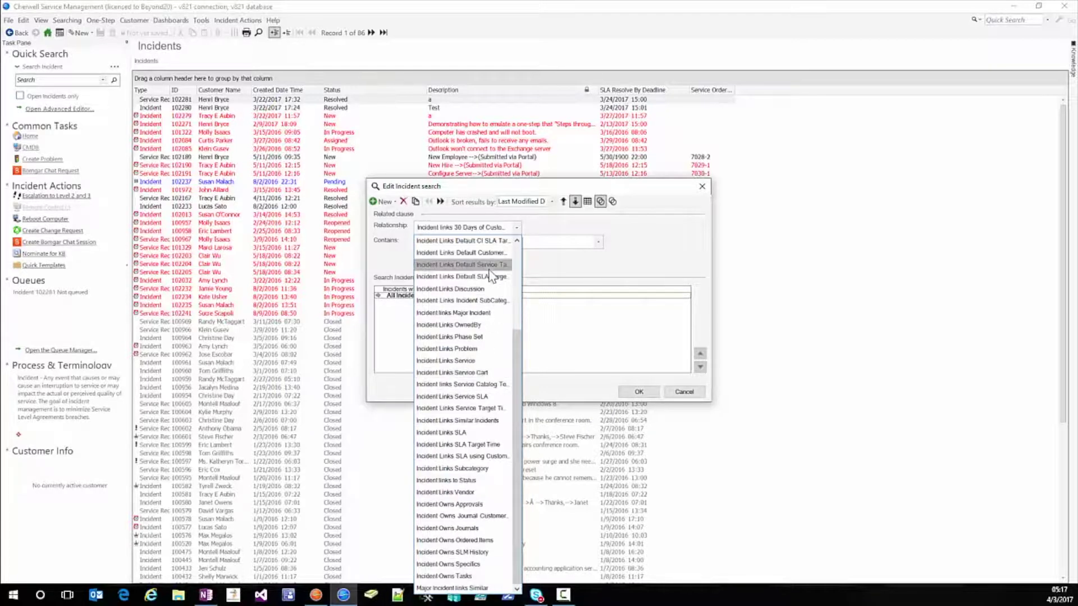
click(435, 577)
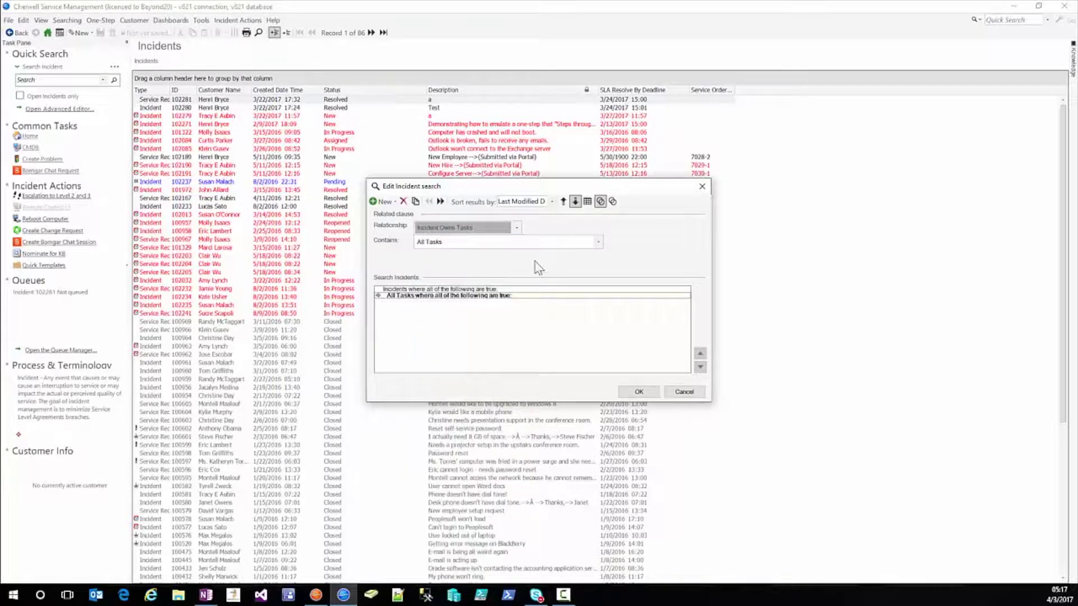
Set the related clause to 'There is at least one Task' and run the search, leaving 22 incidents
click(542, 243)
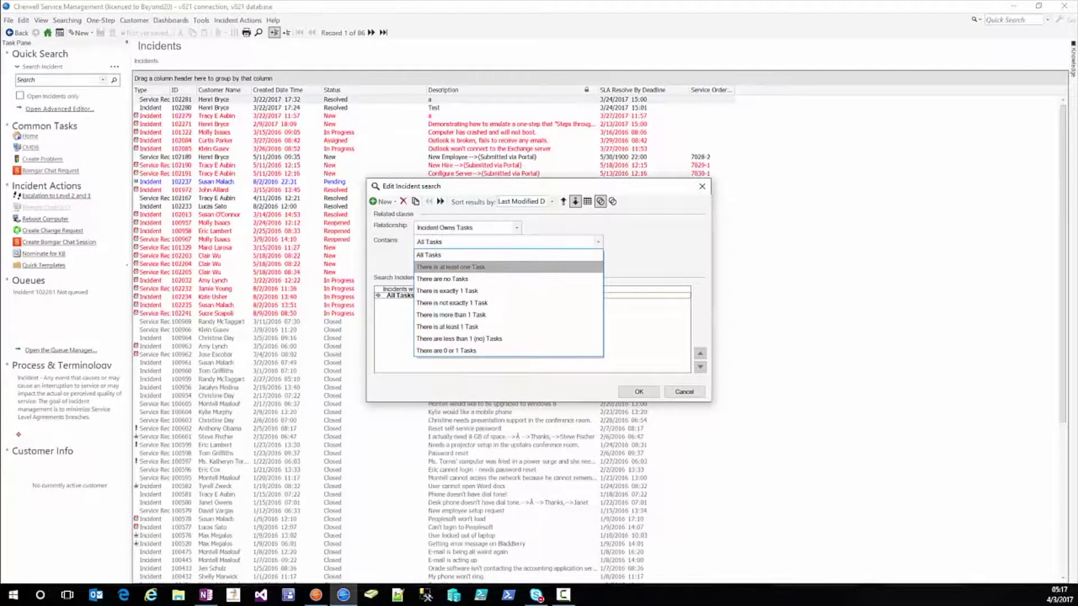
click(512, 267)
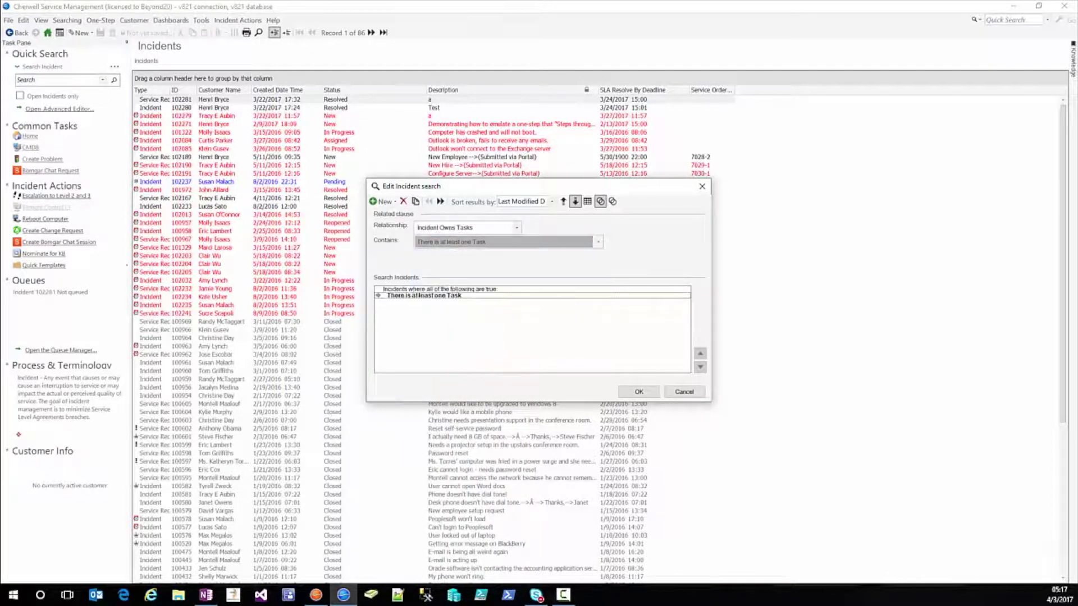
click(636, 393)
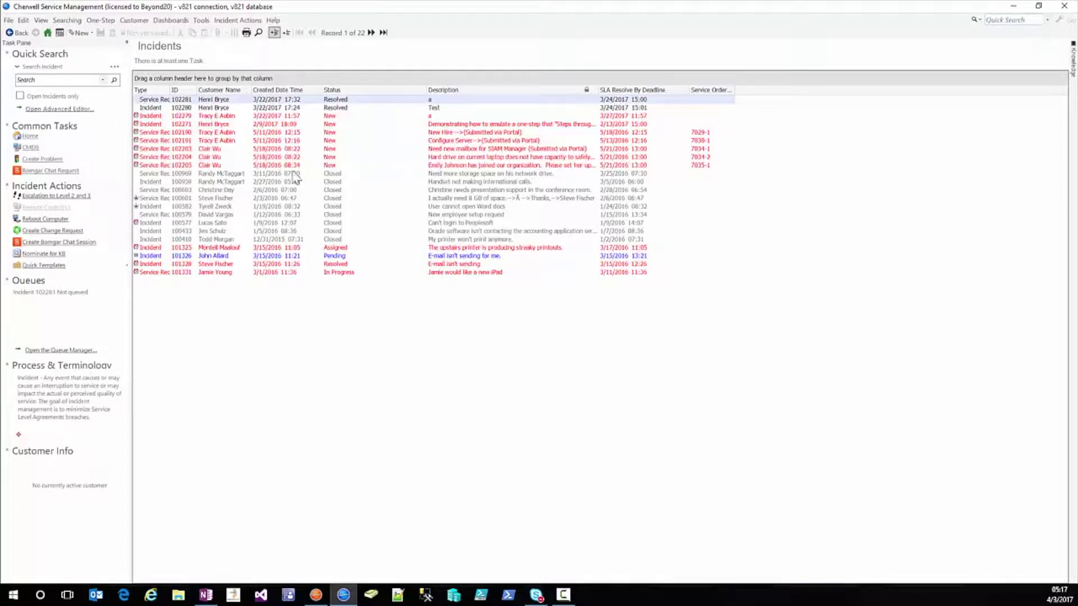
Reopen the search editor and add a comparison clause under the at-least-one-Task clause
click(67, 20)
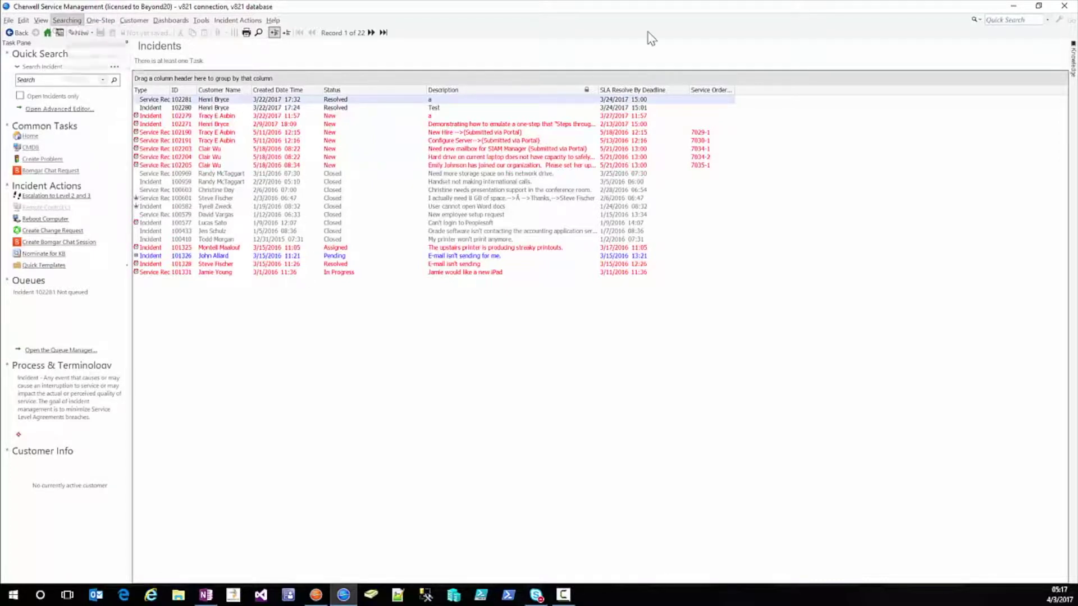
key(Return)
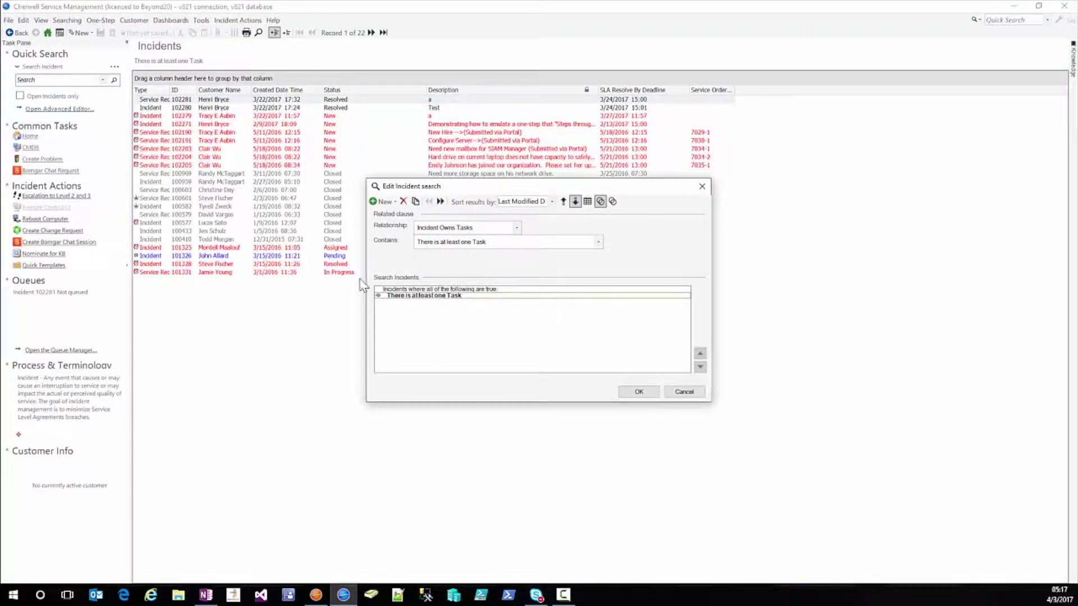
click(405, 298)
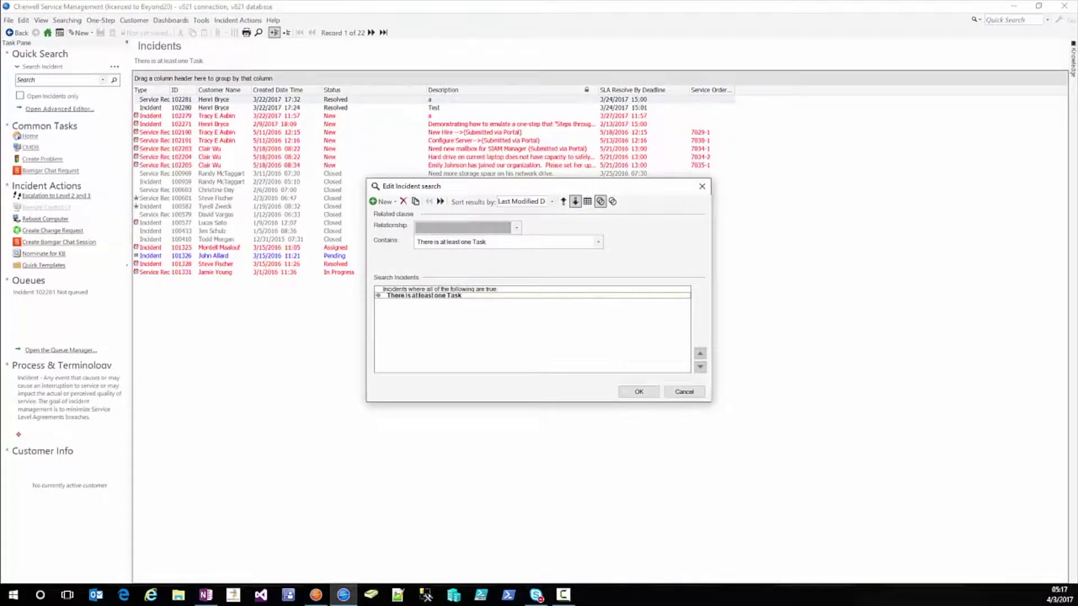
click(430, 289)
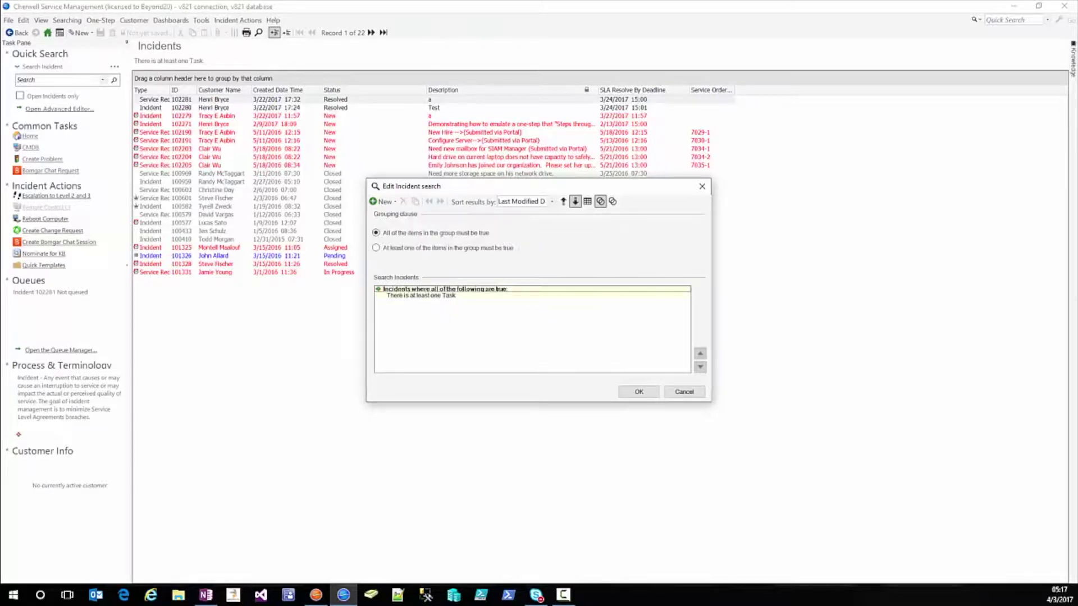
click(421, 296)
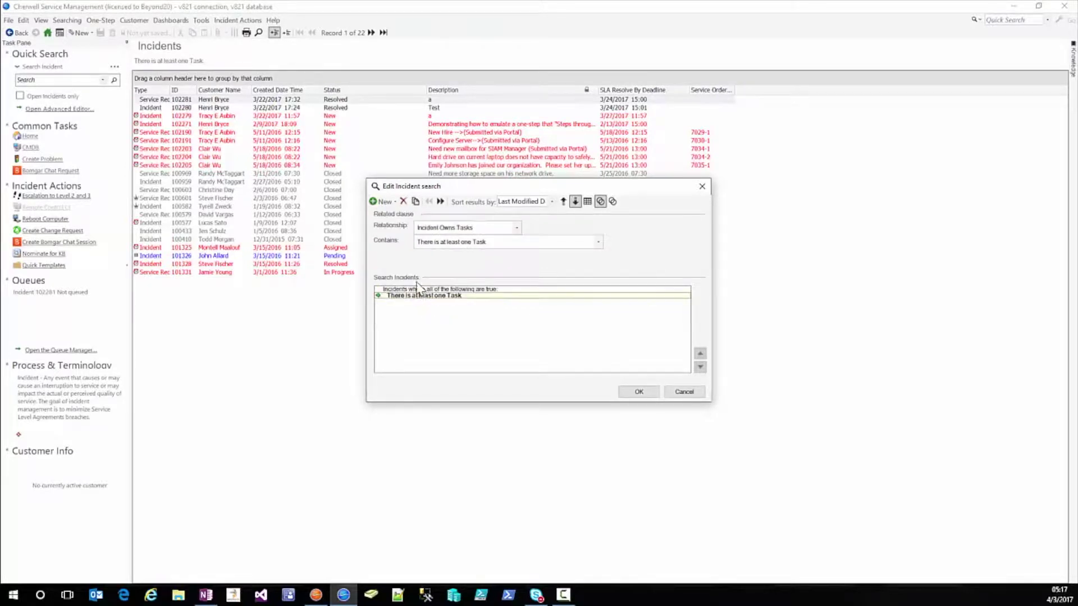
click(394, 201)
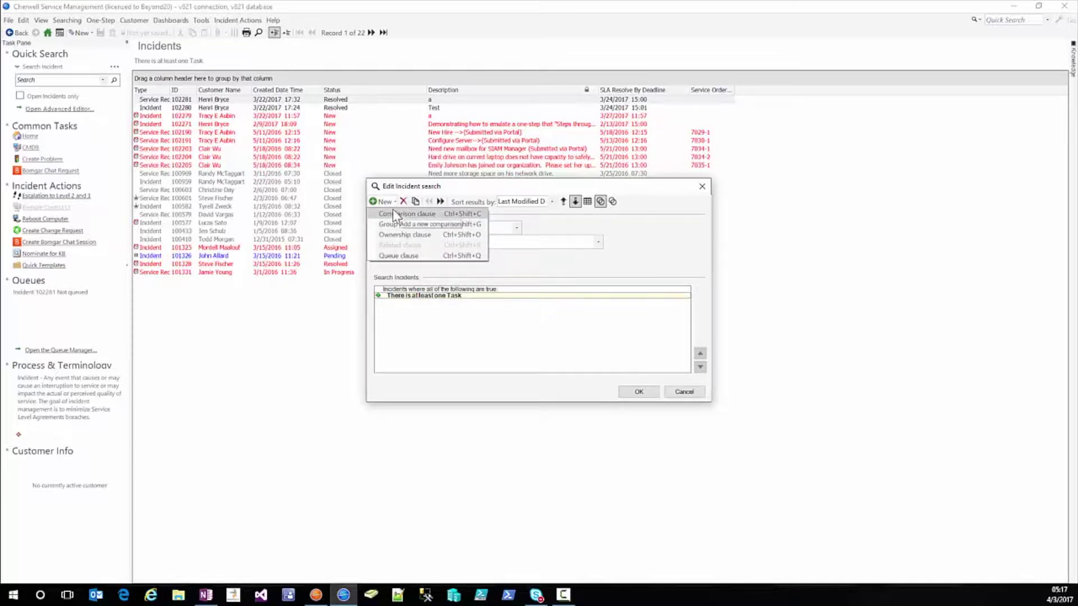
click(388, 214)
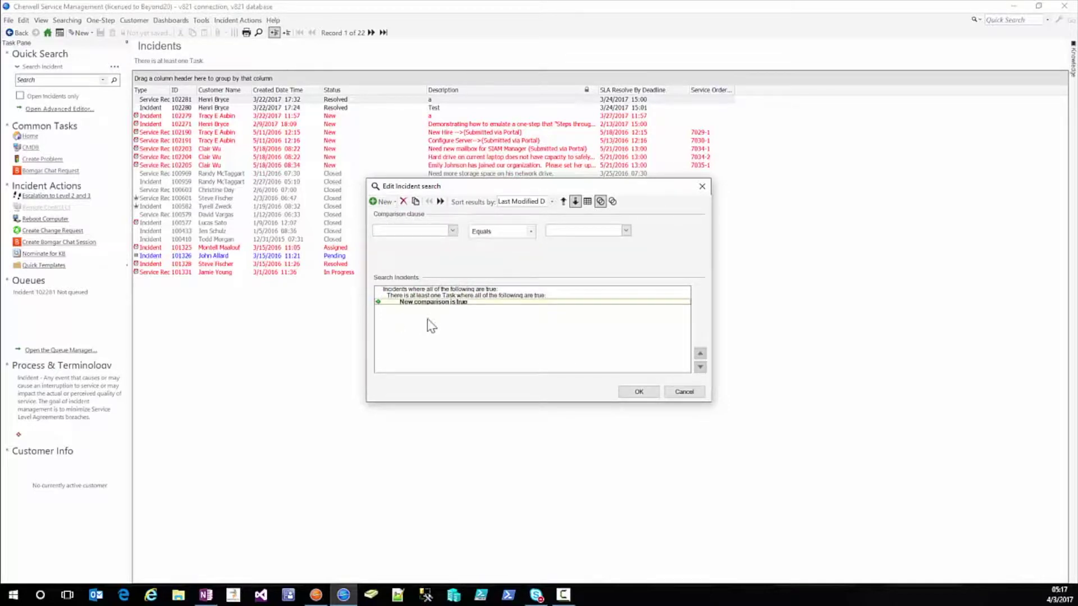
Make the comparison Task Status Not equal Closed and run it, leaving 10 incidents
click(453, 230)
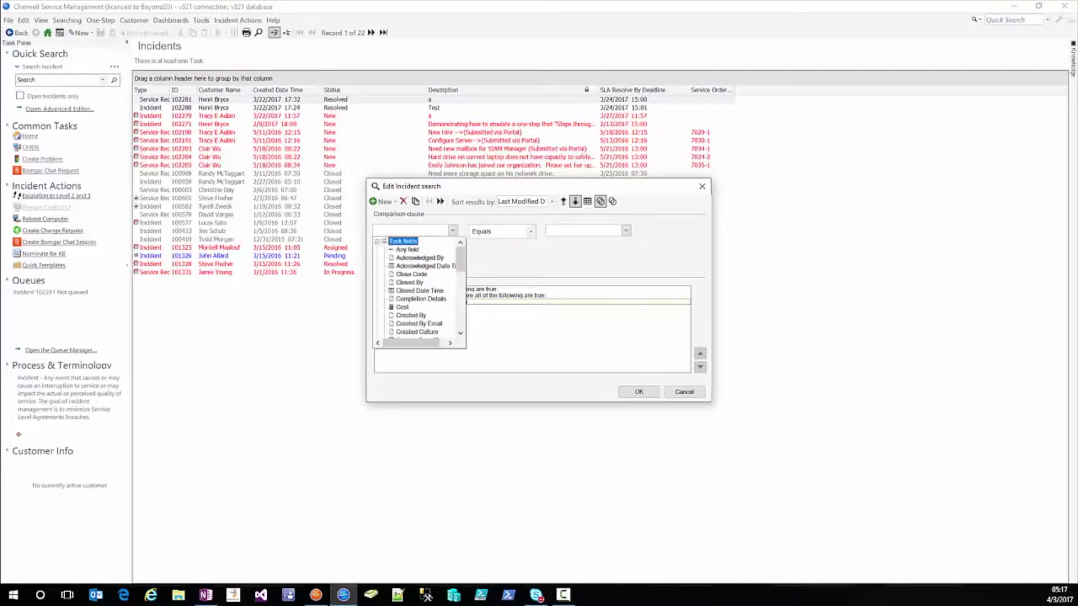
scroll(396, 305, down, 15)
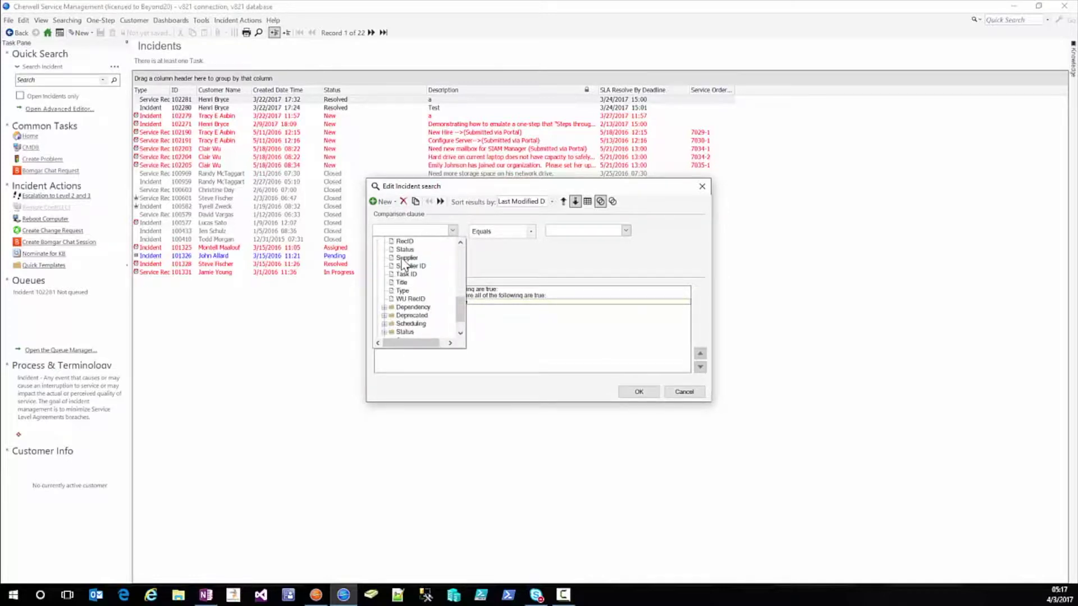
click(405, 249)
click(515, 234)
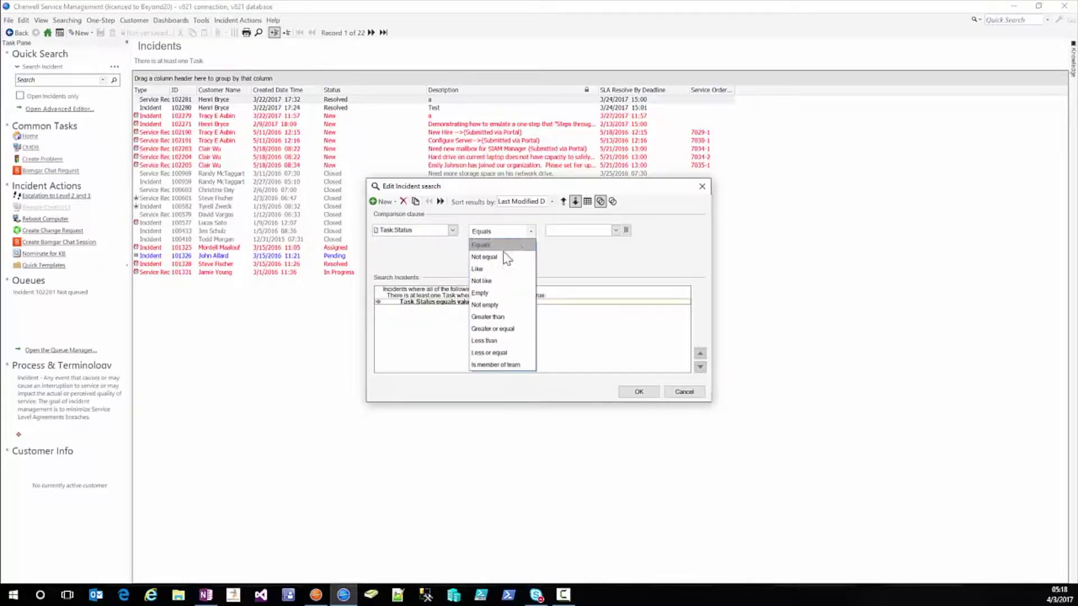
click(503, 260)
click(626, 229)
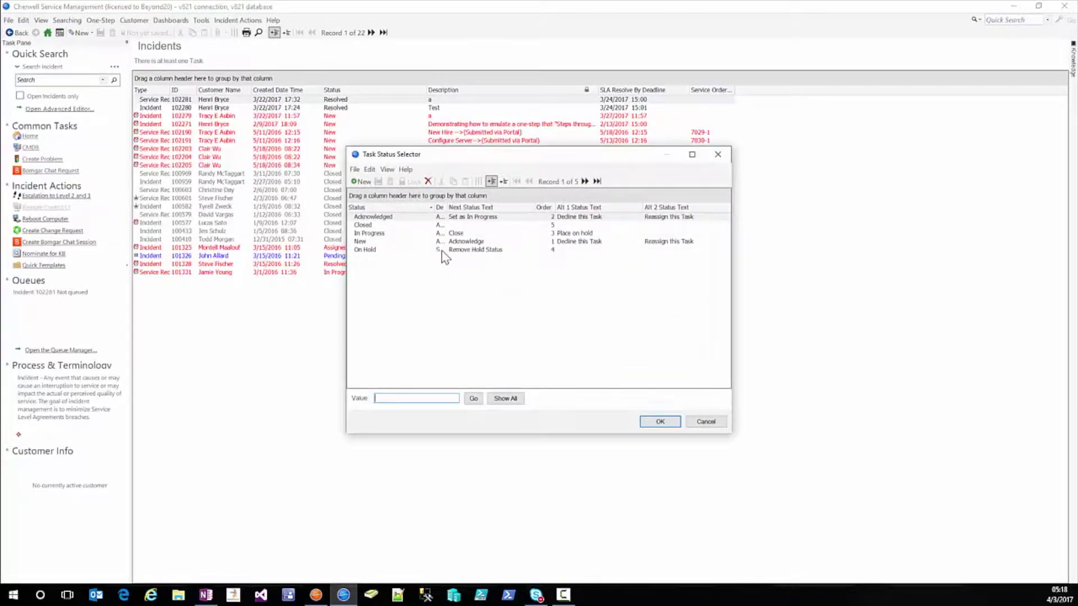
double_click(368, 225)
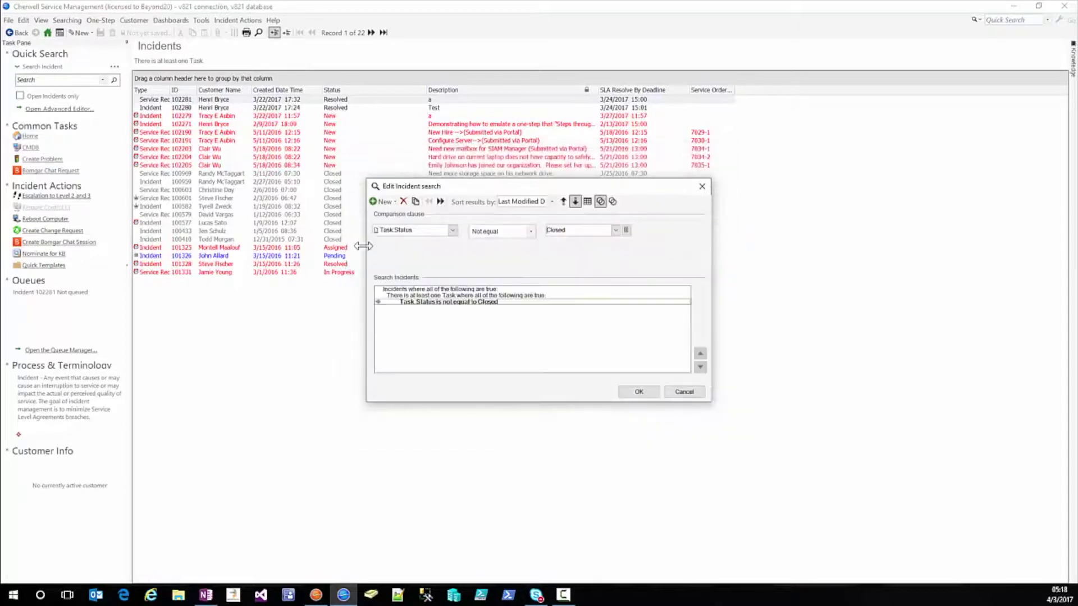
click(629, 392)
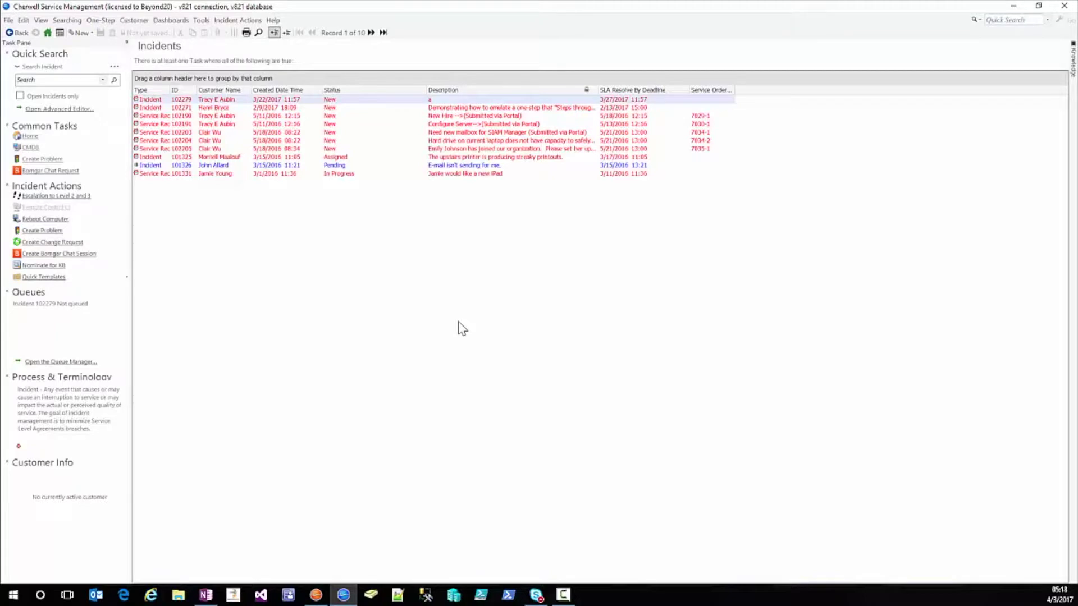
scroll(487, 234, down, 3)
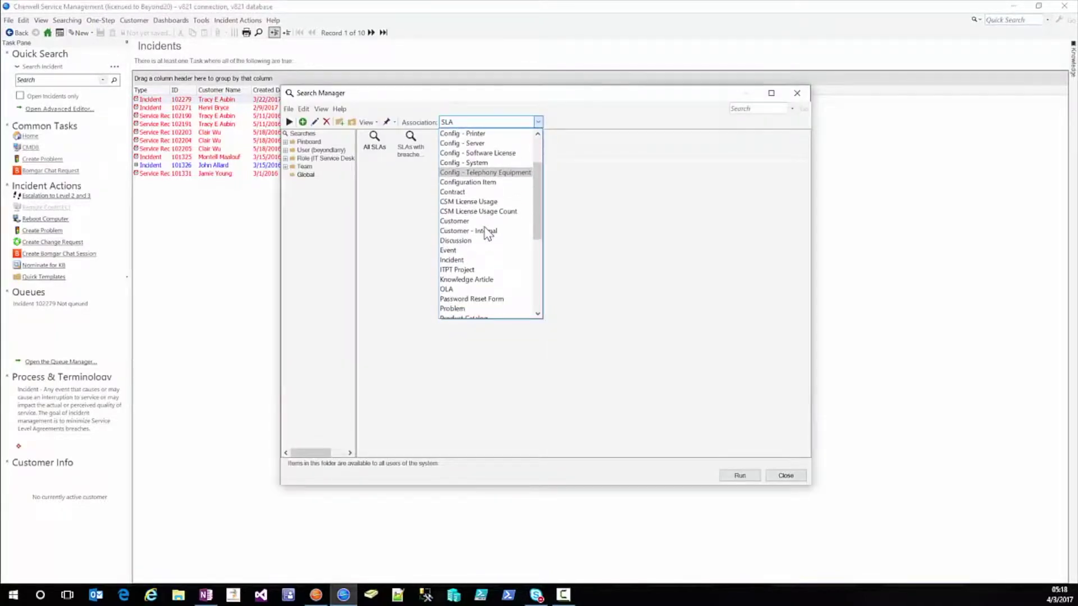
Show the incident saved searches, expand the Global folder, and switch to the Details view
scroll(486, 233, down, 1)
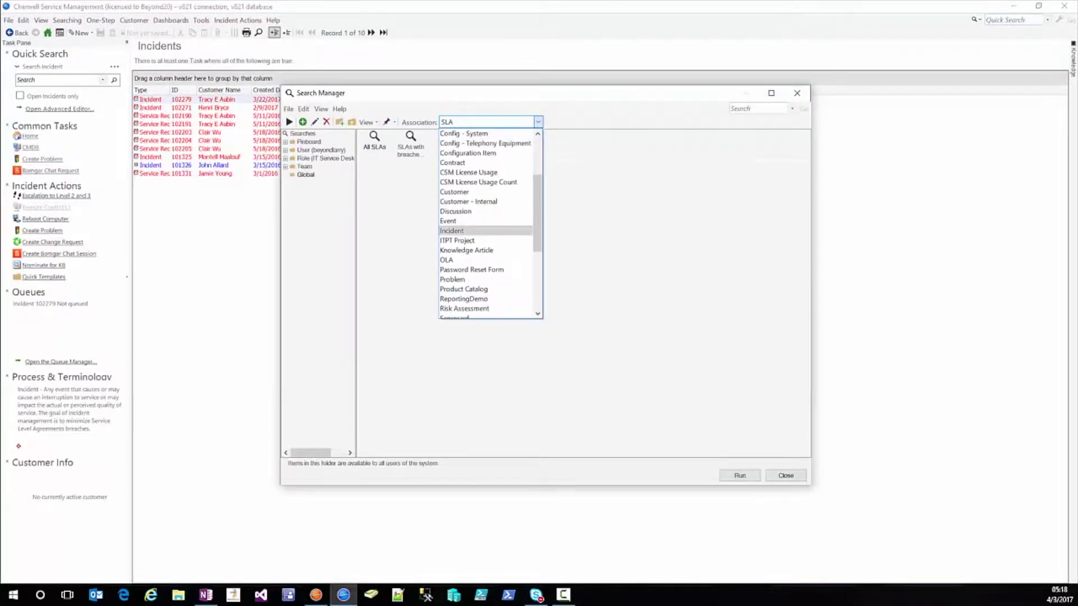
click(486, 231)
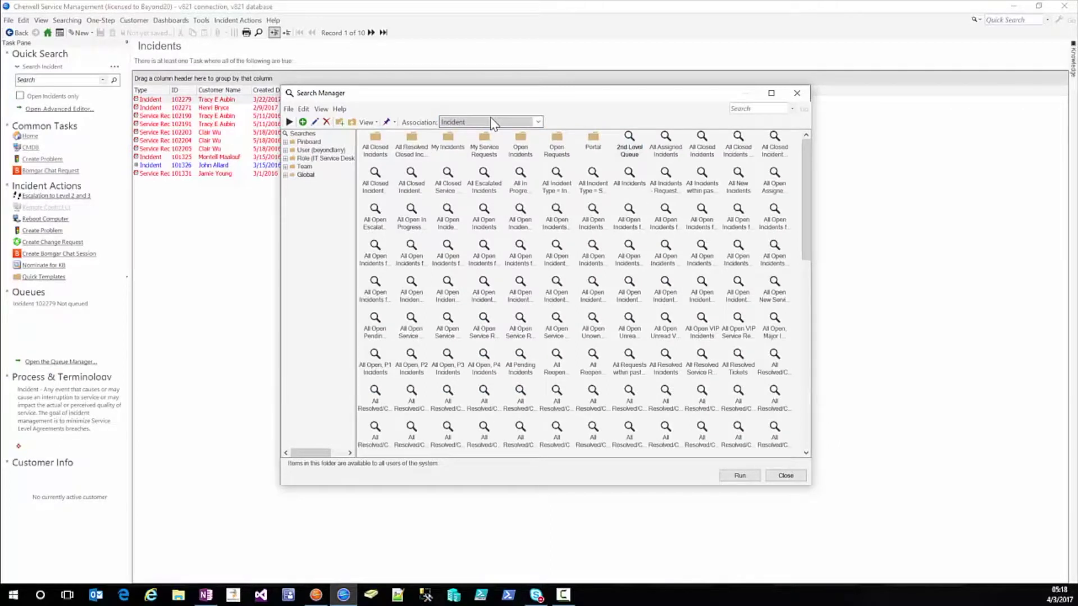
double_click(305, 175)
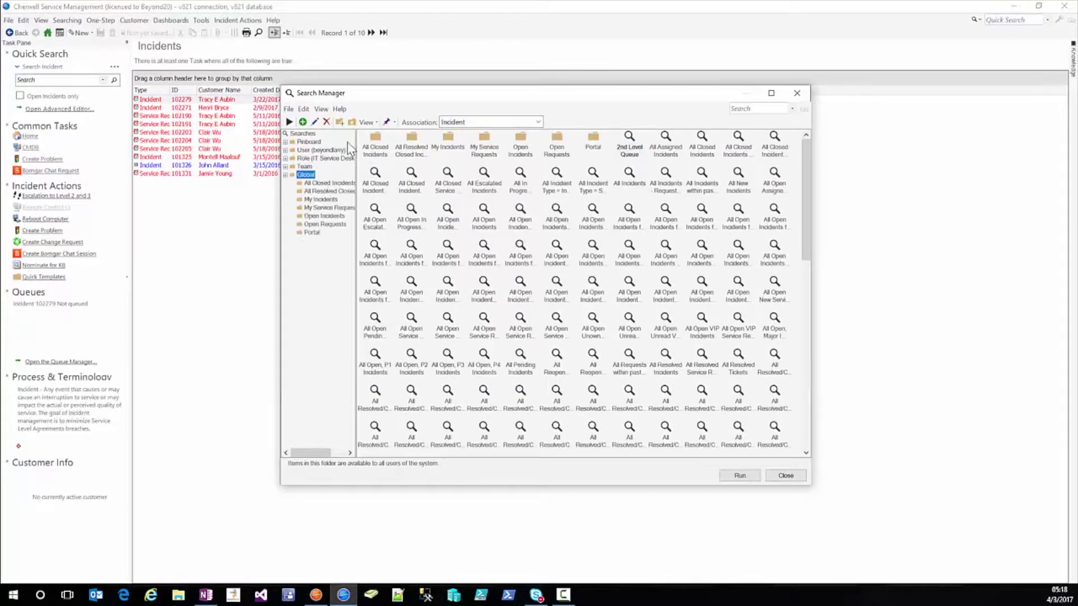
click(377, 123)
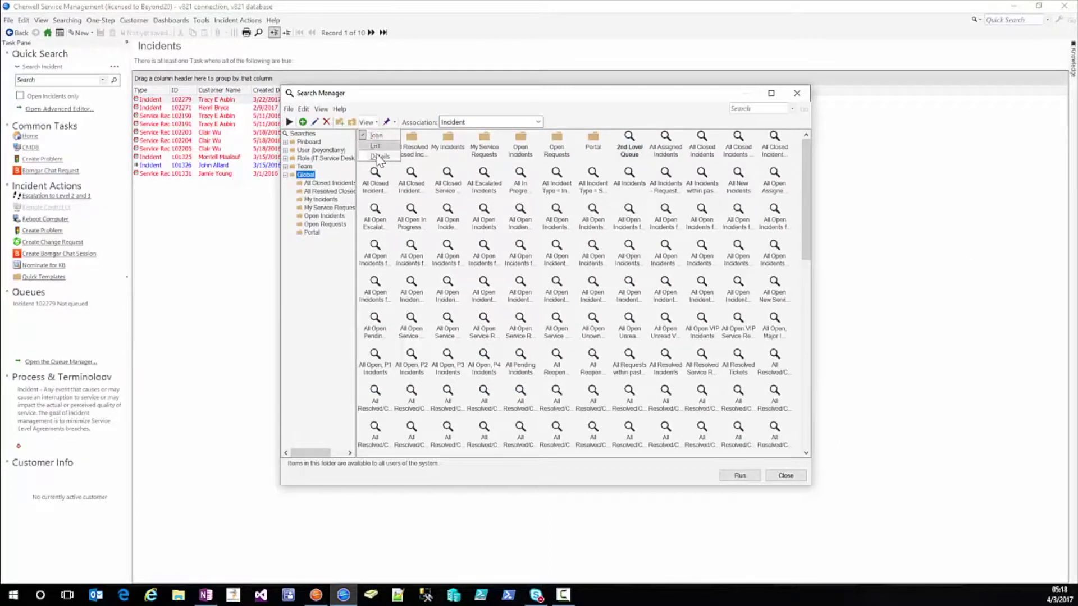
click(388, 168)
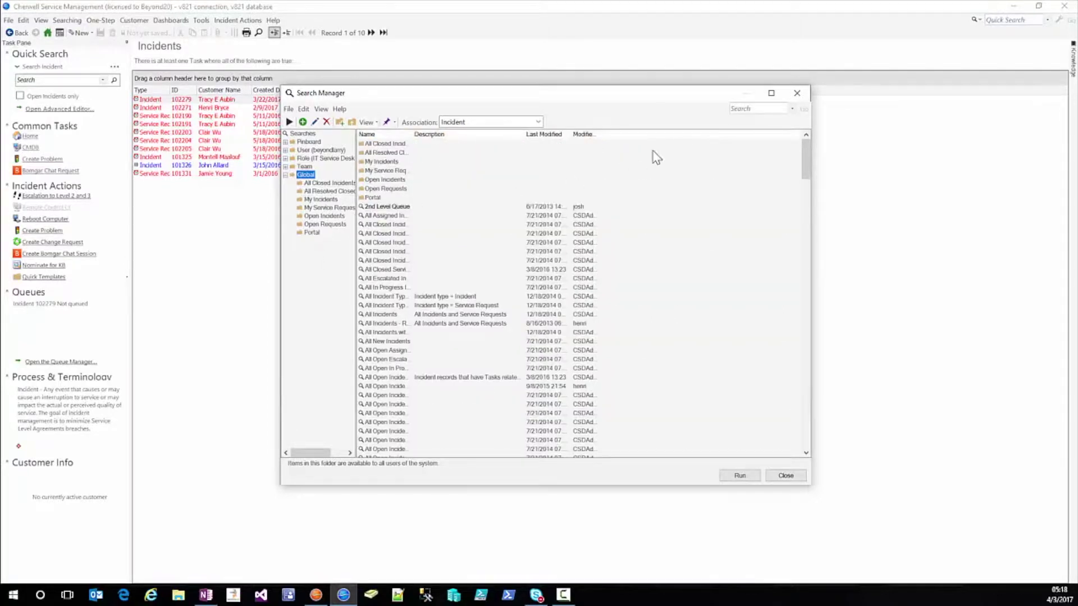
Create a folder named Demo under Global and start a new saved search inside it
right_click(658, 174)
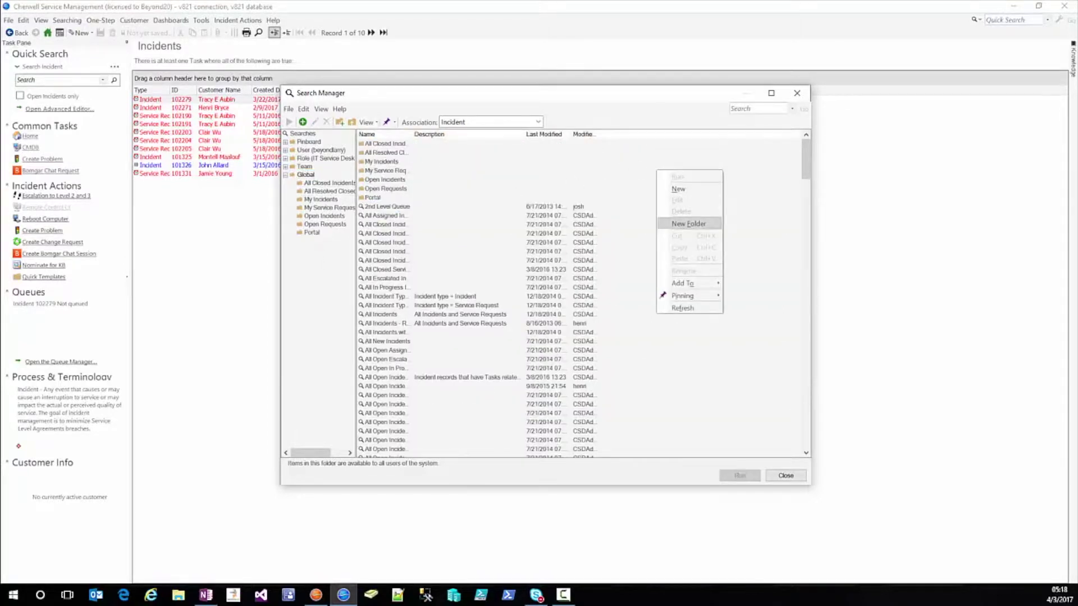
click(688, 223)
text(Demo)
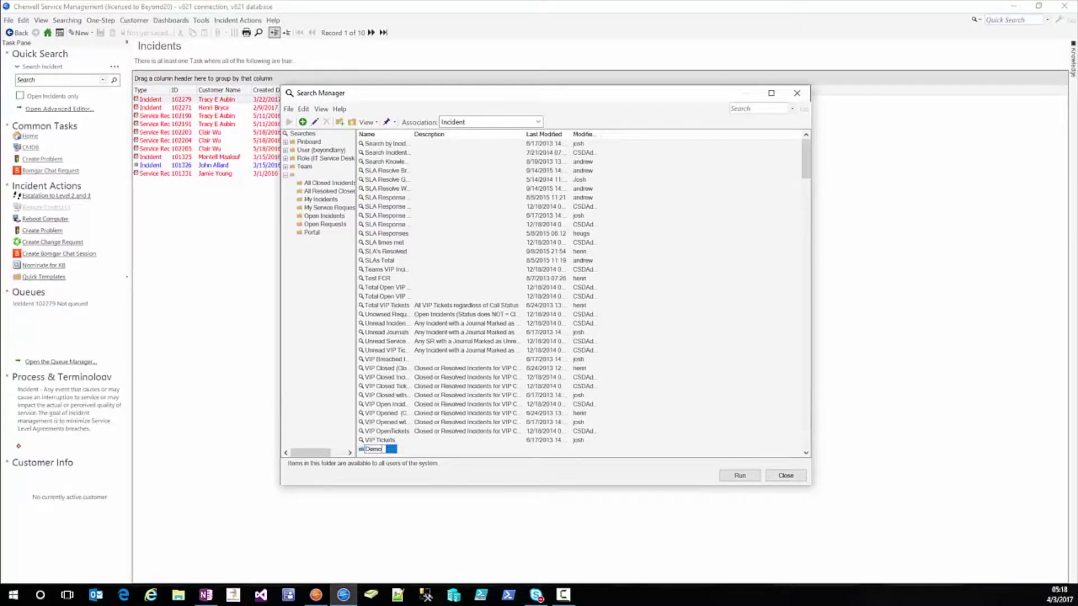
key(Return)
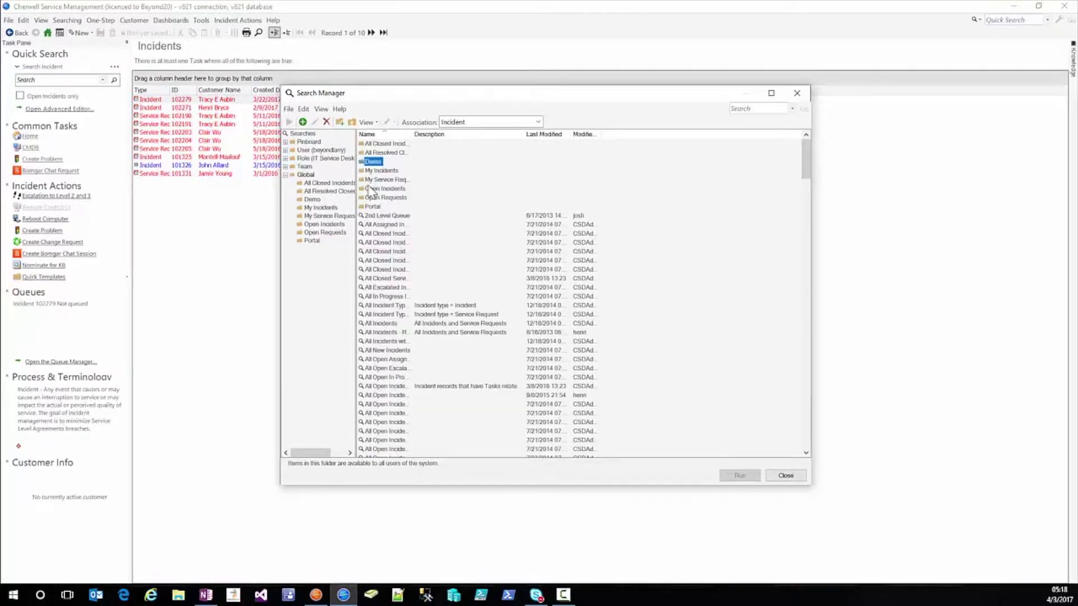
double_click(373, 163)
right_click(372, 164)
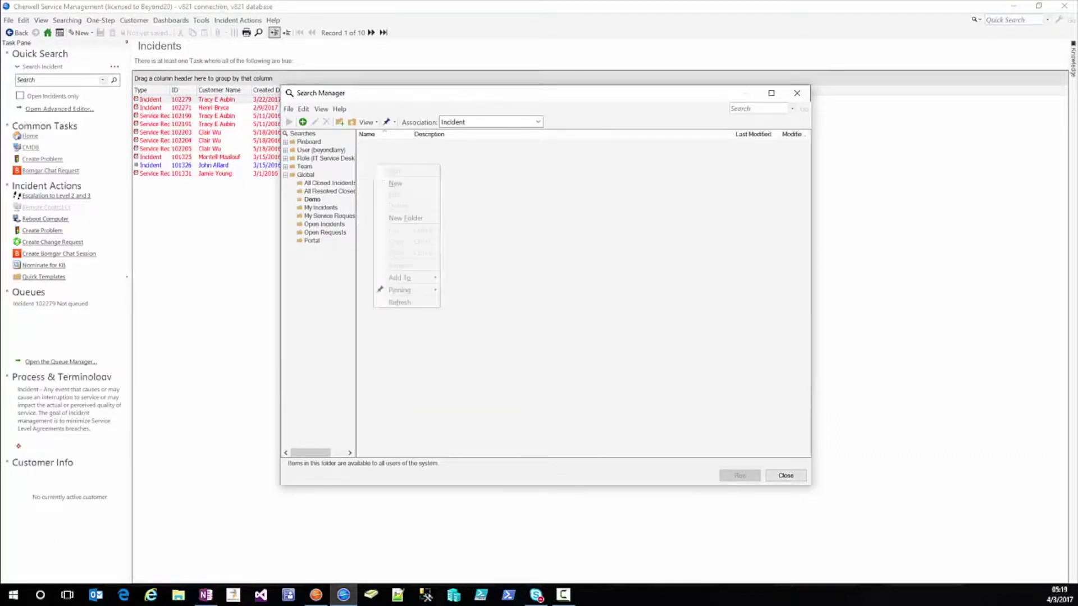
click(396, 183)
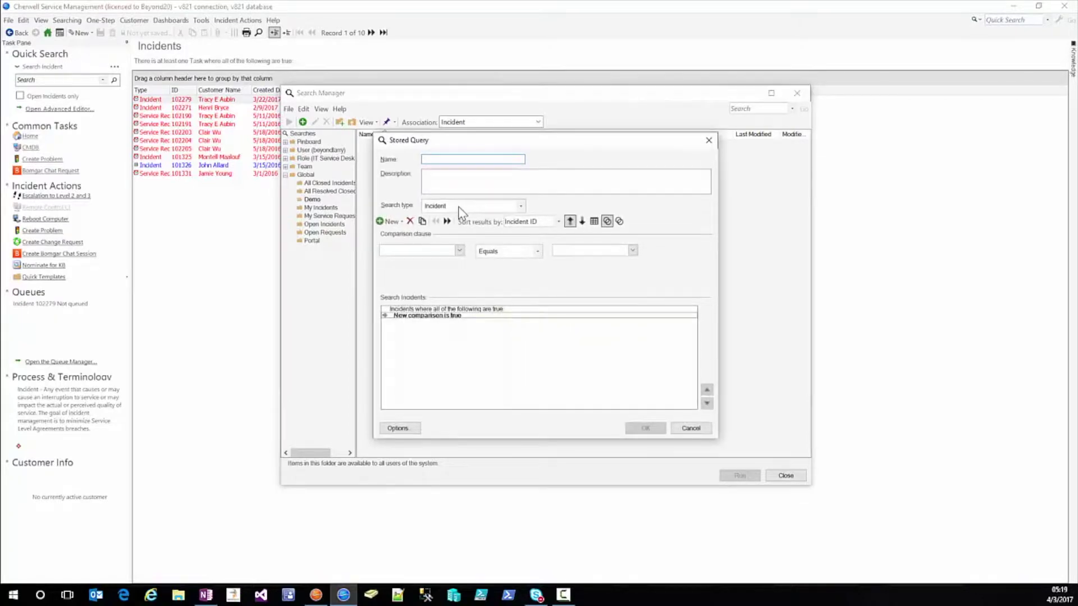
Name the query 'Incidents with Open Tasks', describe it as Demo, and delete the blank comparison
text(Open I)
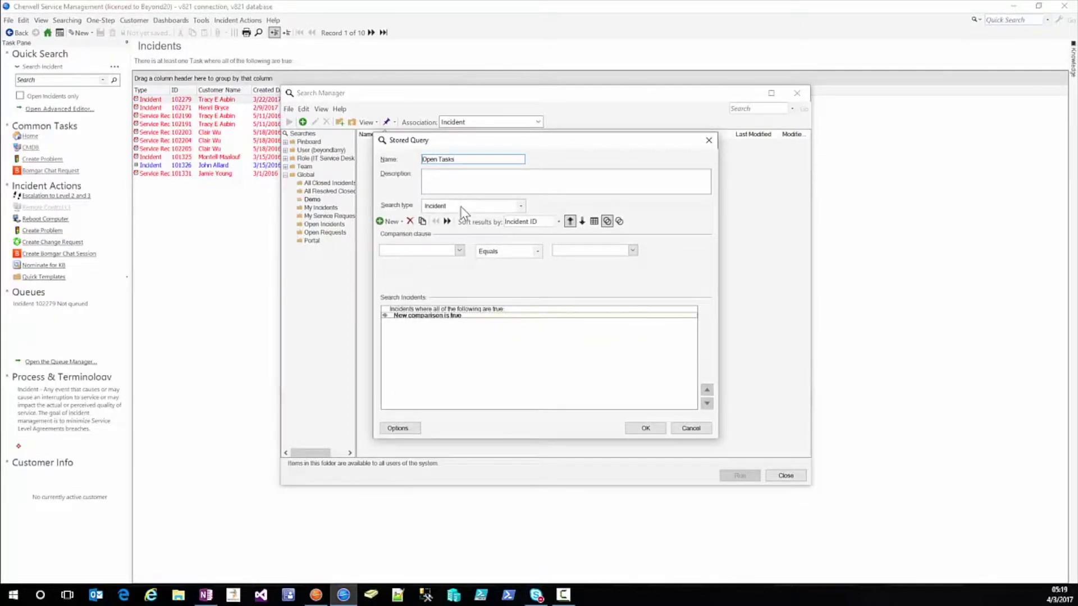
text(Incidents with)
click(467, 188)
click(410, 222)
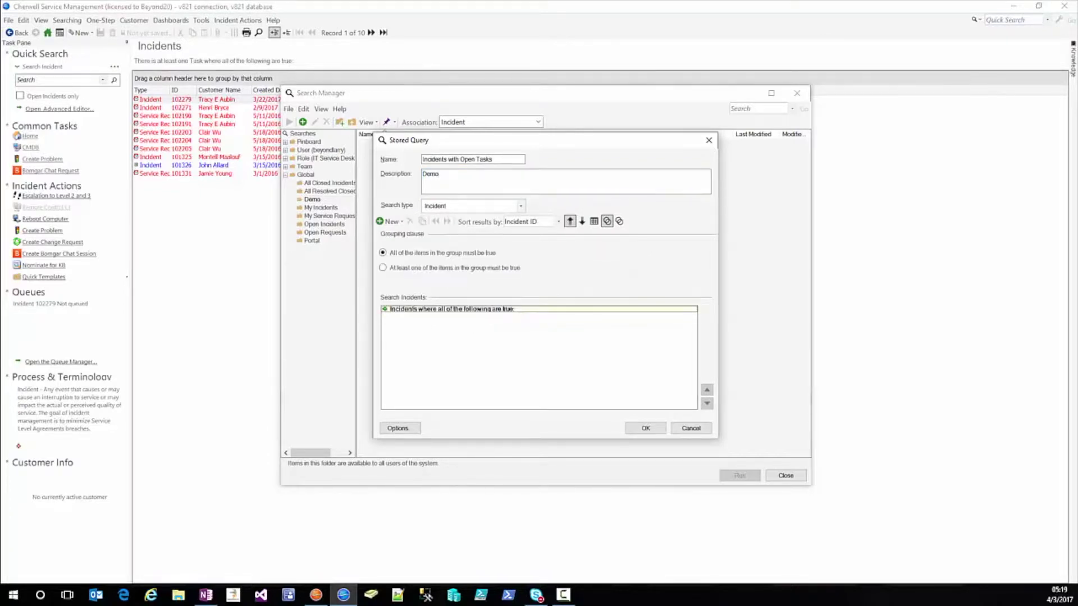
Add a related clause on Incident Owns Tasks requiring at least one Task
click(402, 222)
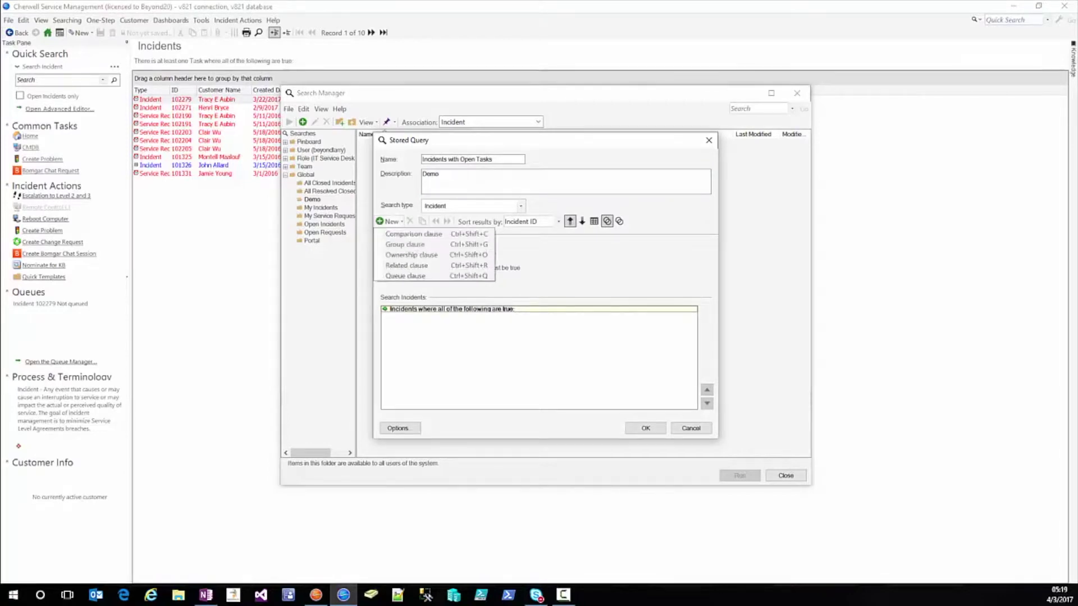
click(410, 265)
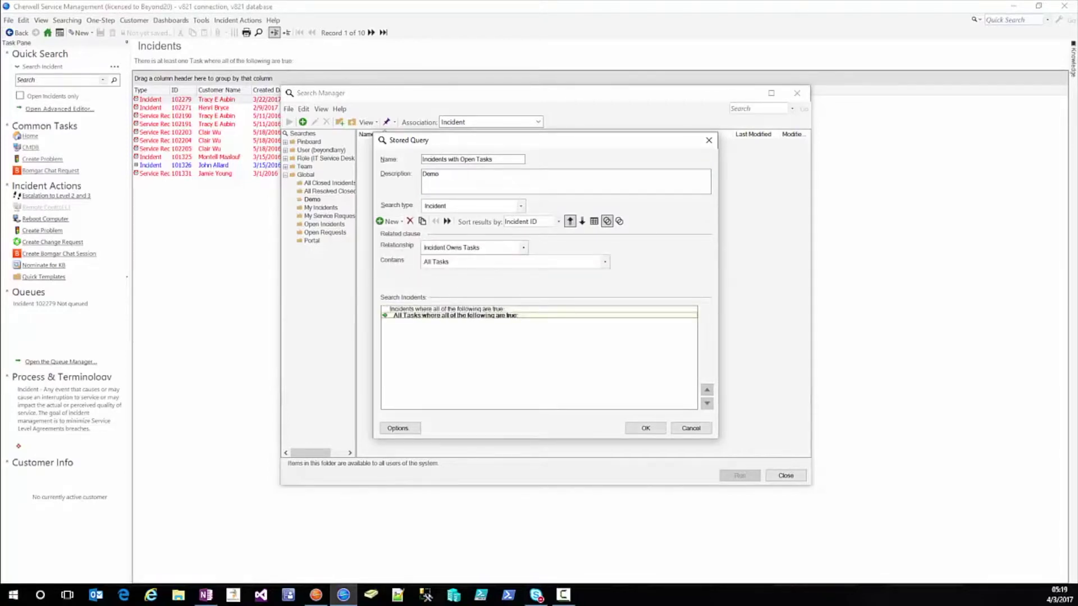
click(460, 340)
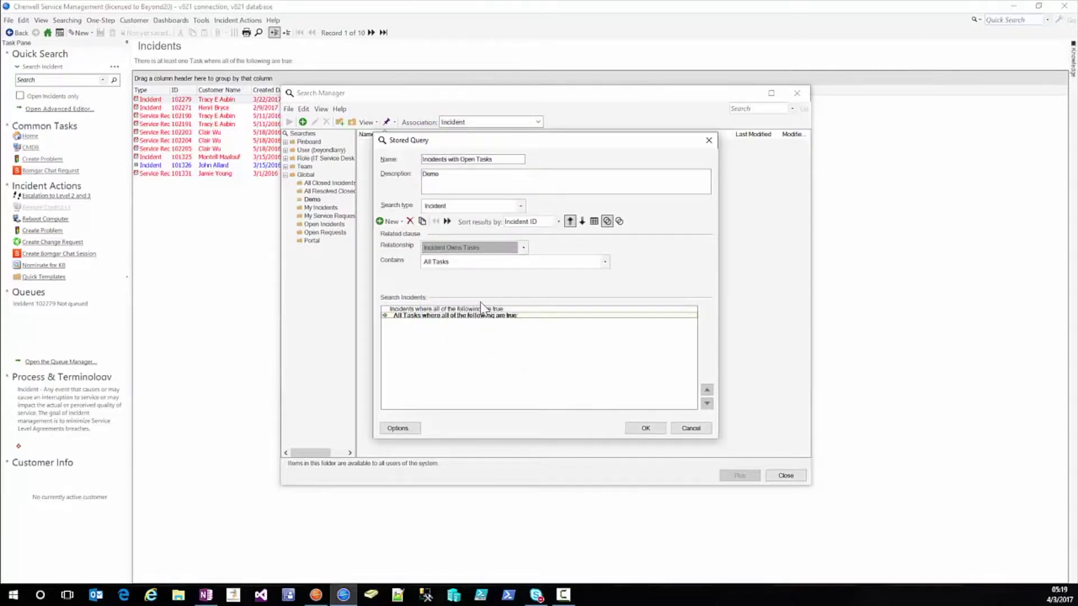
click(487, 263)
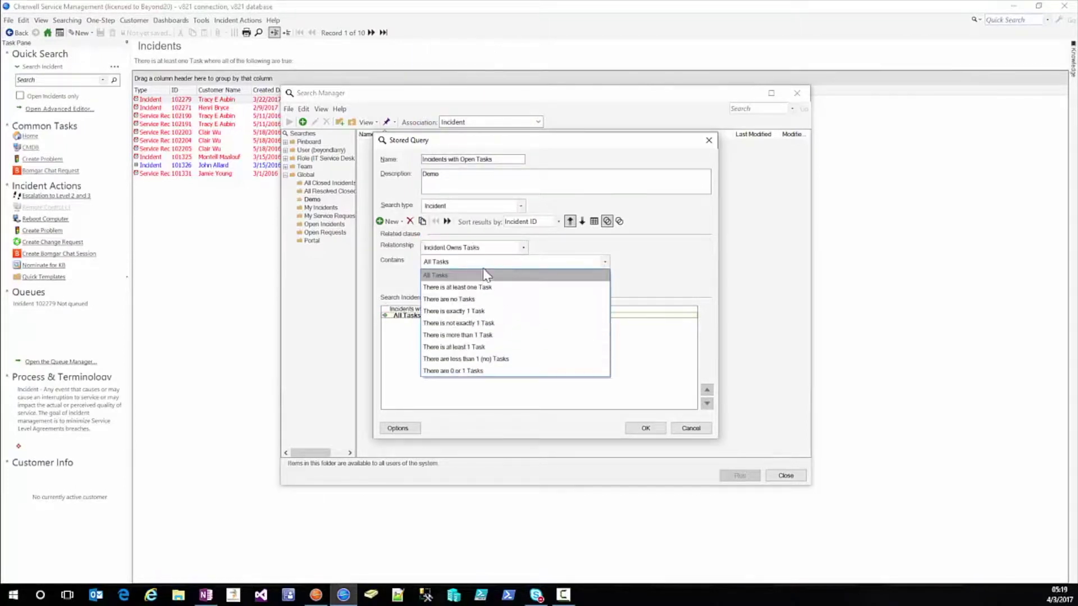
click(485, 287)
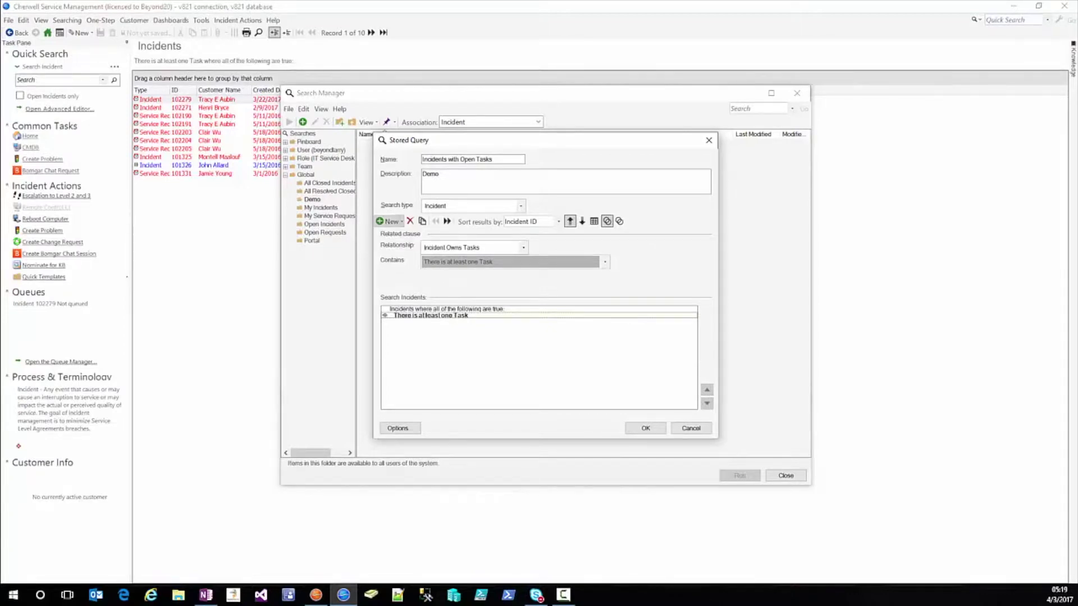
Add the comparison Task Status Not equal Closed and save the query
click(388, 221)
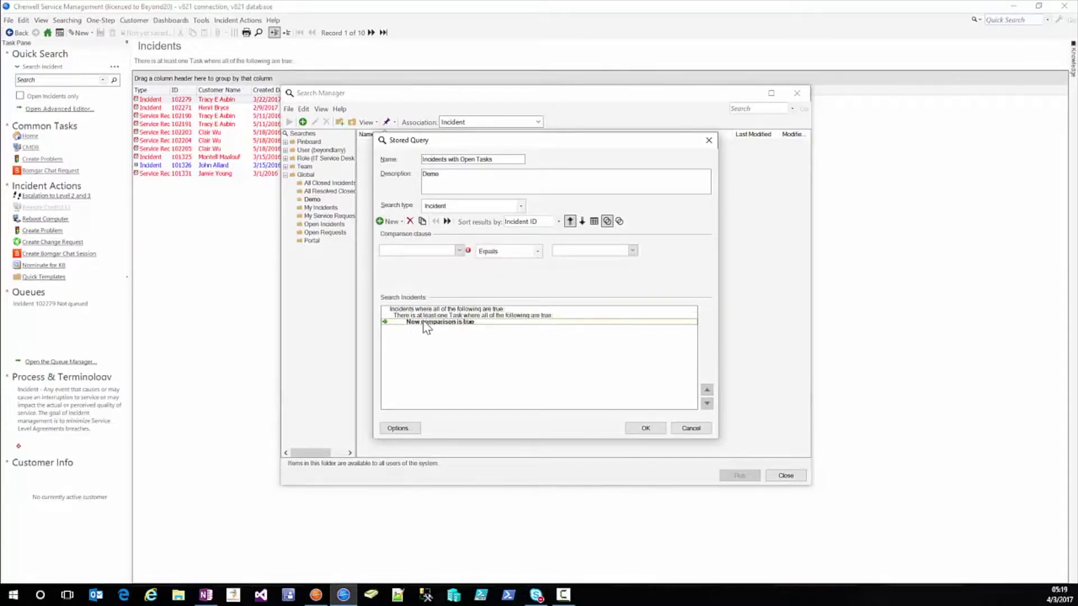
click(459, 251)
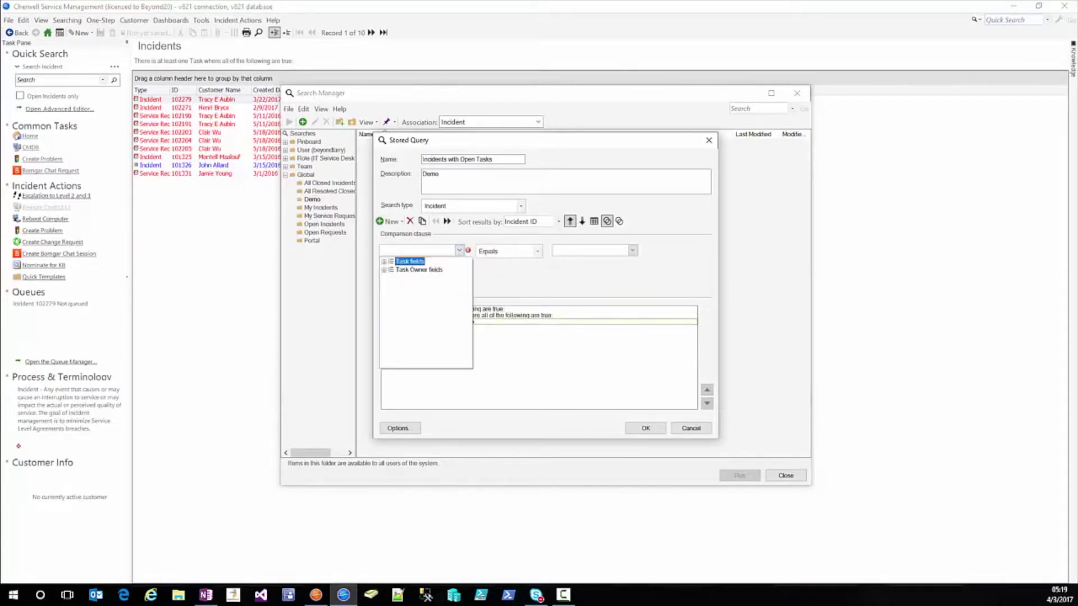
click(384, 262)
scroll(430, 329, down, 5)
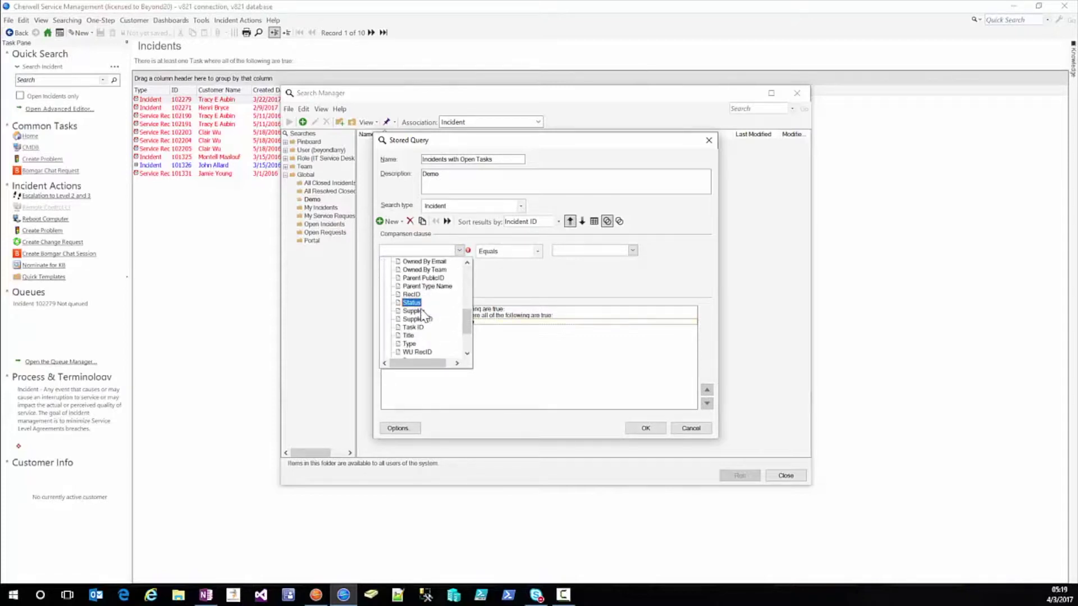
click(412, 303)
click(506, 252)
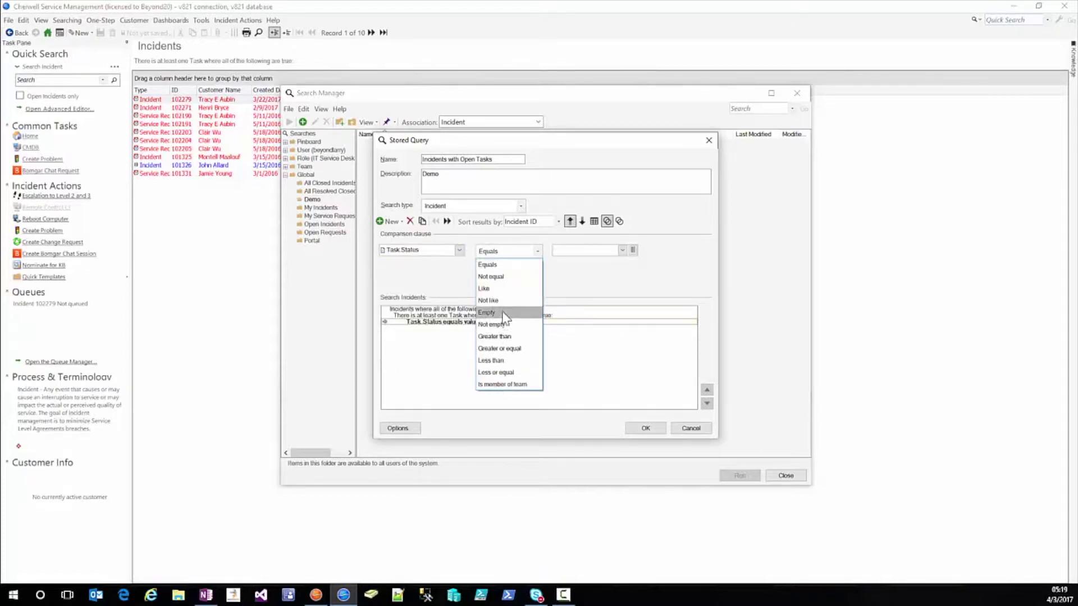
click(515, 277)
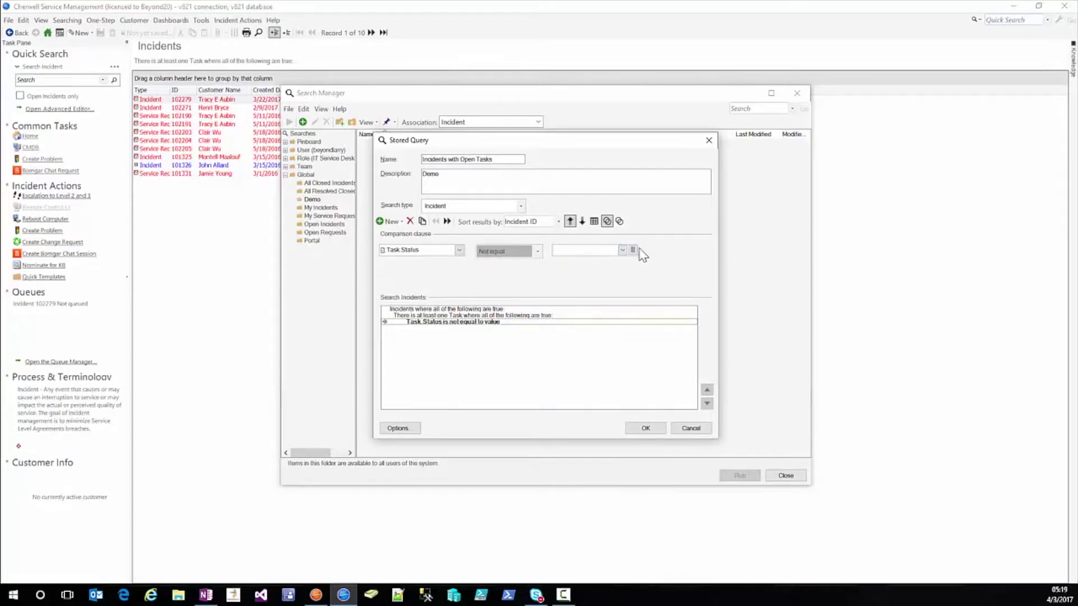
click(633, 250)
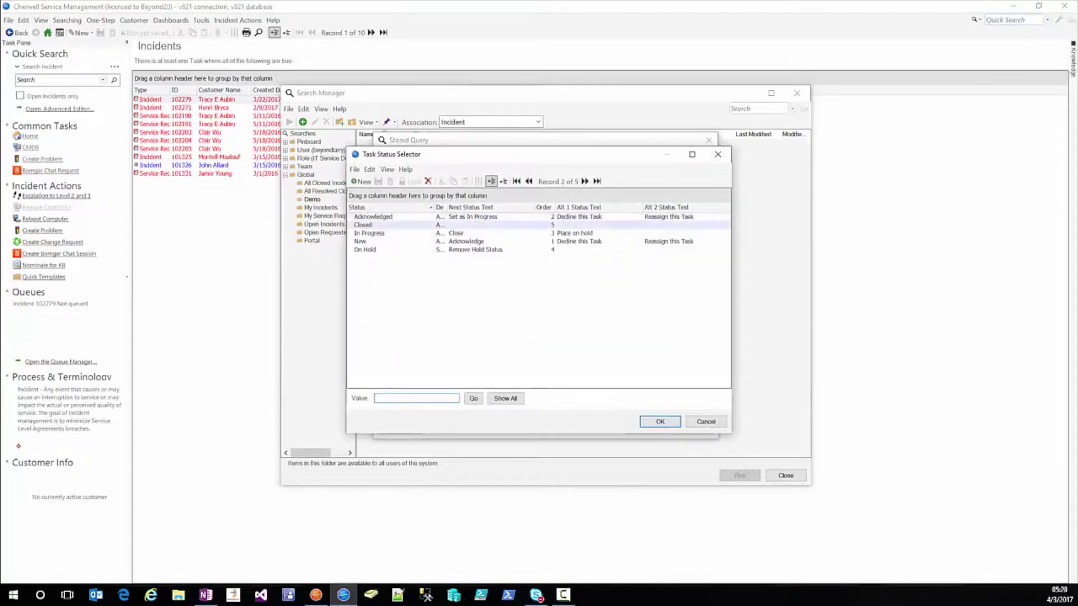
click(655, 421)
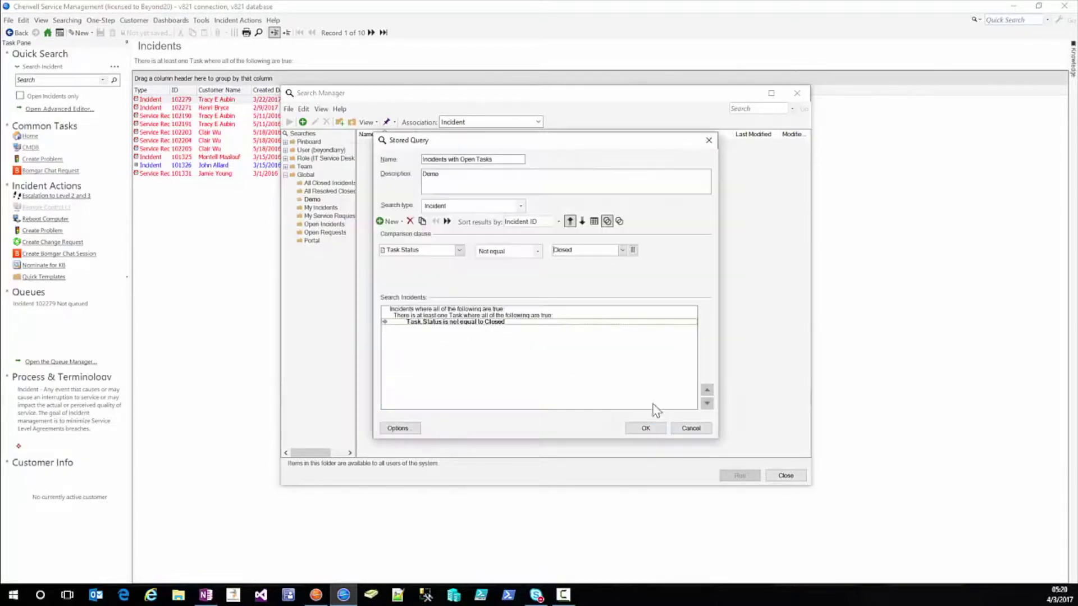
click(646, 428)
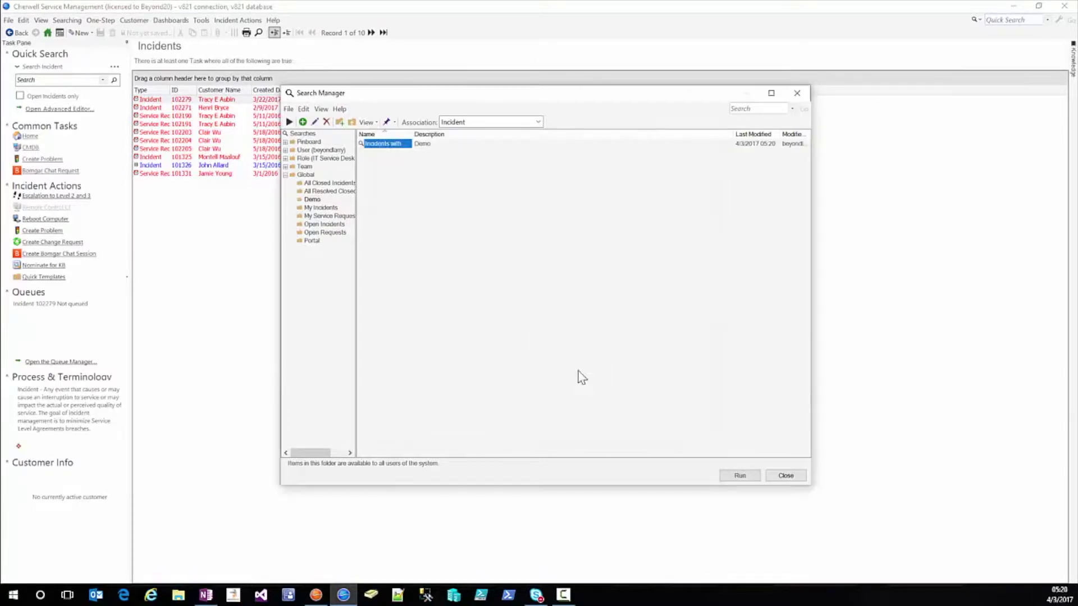
Run Incidents with Open Tasks, then reopen Search Manager with a wider Name column
click(740, 476)
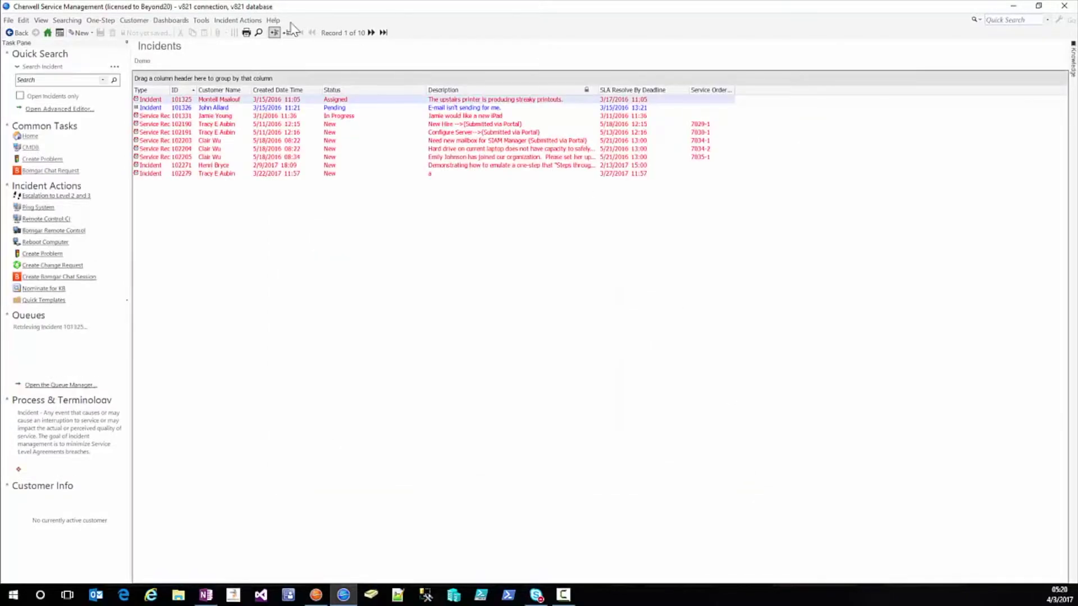
click(67, 20)
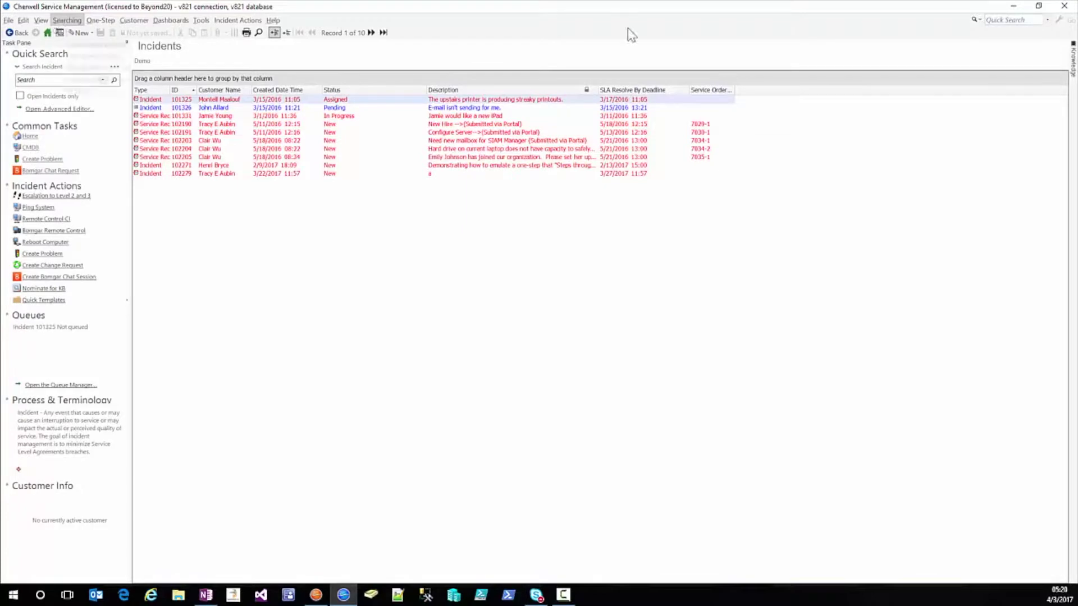
click(71, 33)
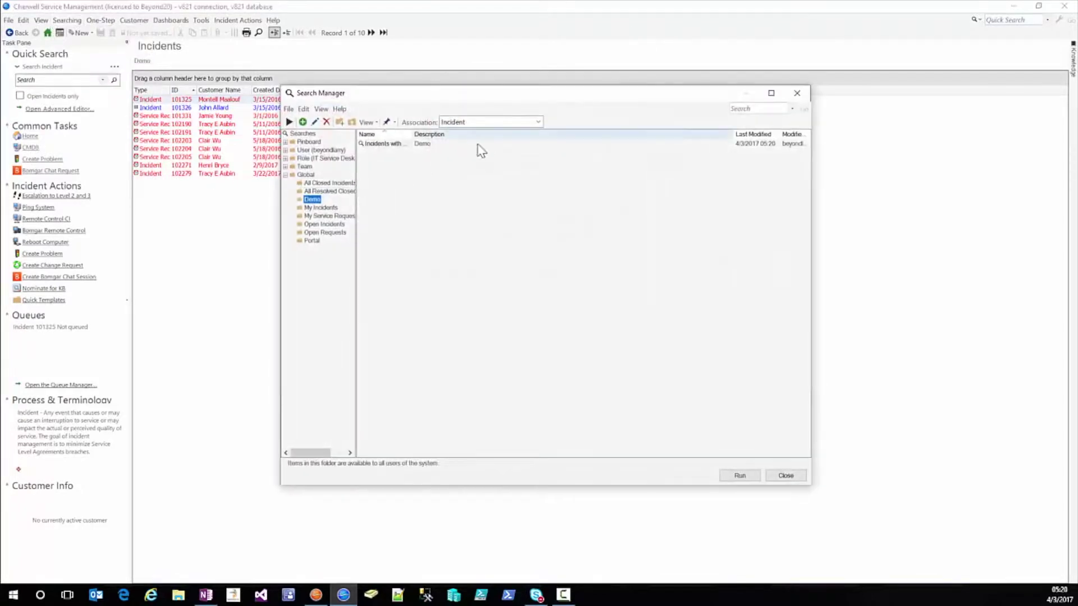
drag(411, 134, 498, 134)
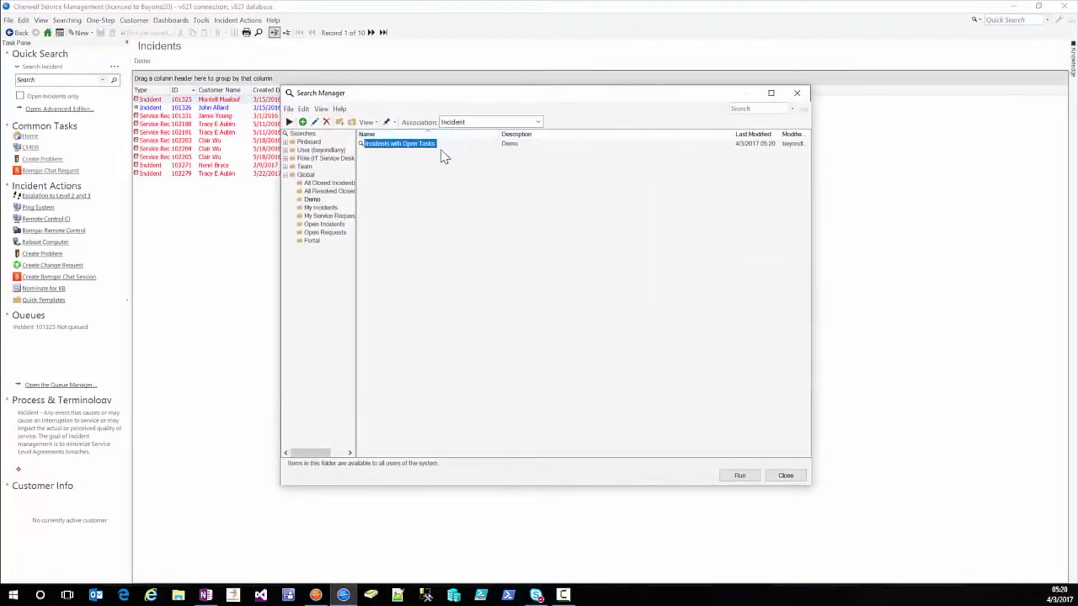
Start another new saved search in the Demo folder, name it Demo, and remove its blank comparison
right_click(393, 178)
click(411, 193)
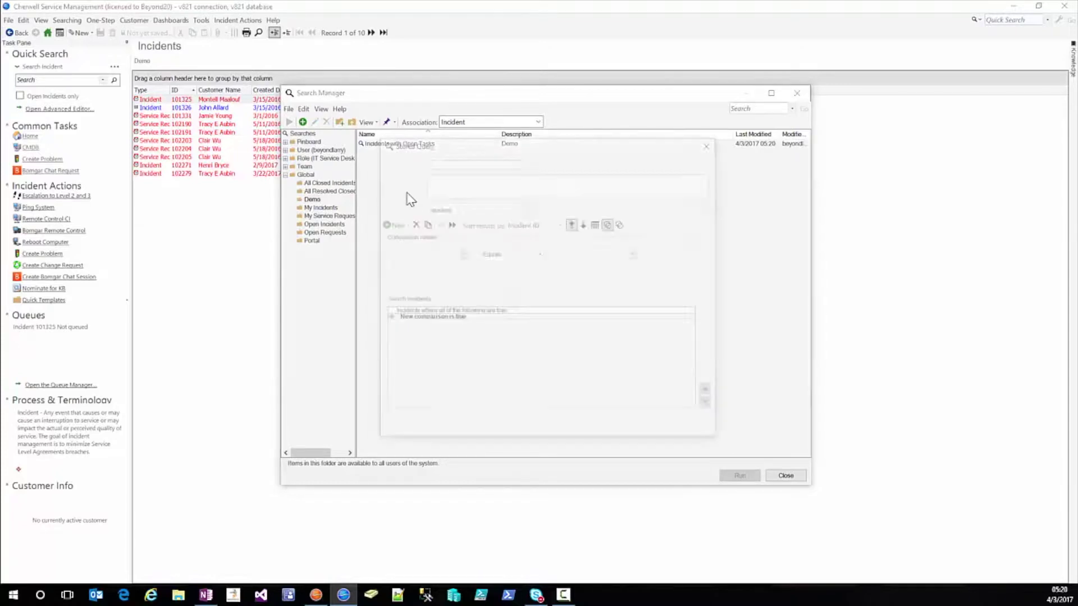
text(Demo)
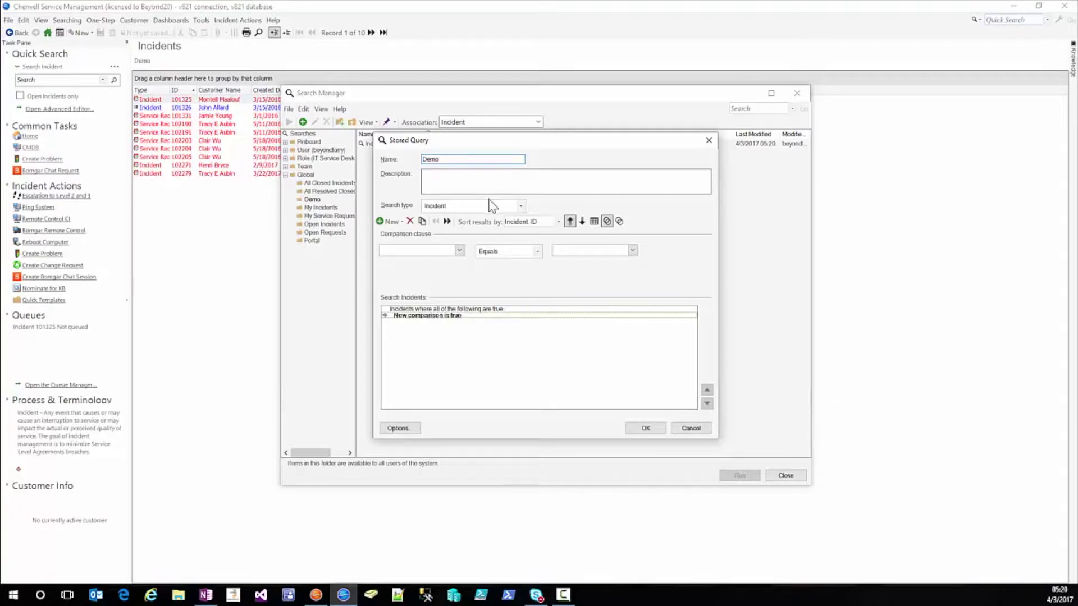
click(428, 316)
click(411, 221)
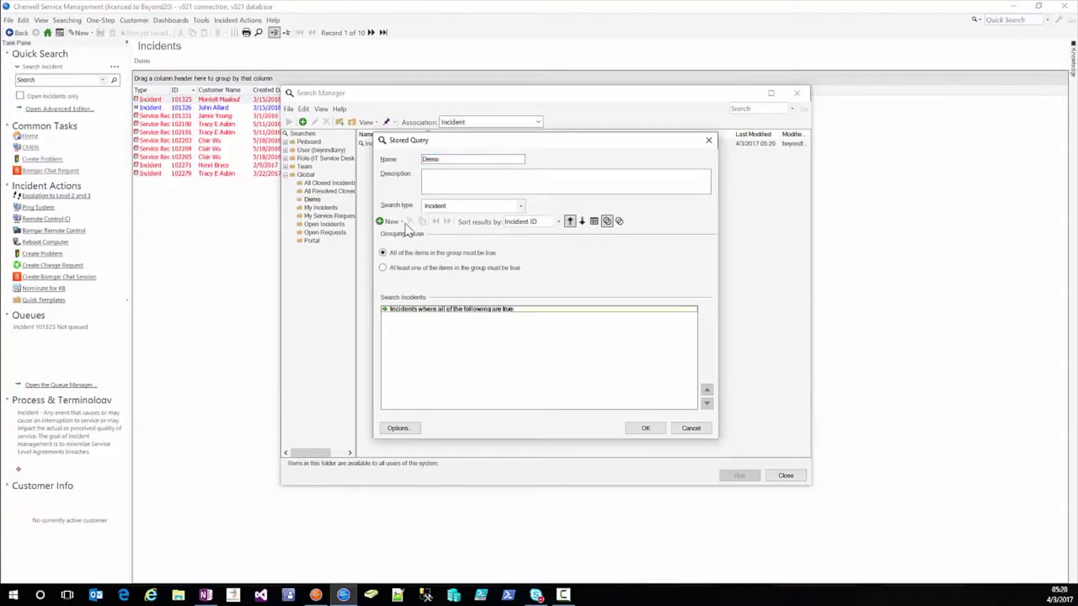
Add a related clause linking incidents to tasks, requiring at least one Task
click(402, 222)
mouse_move(404, 265)
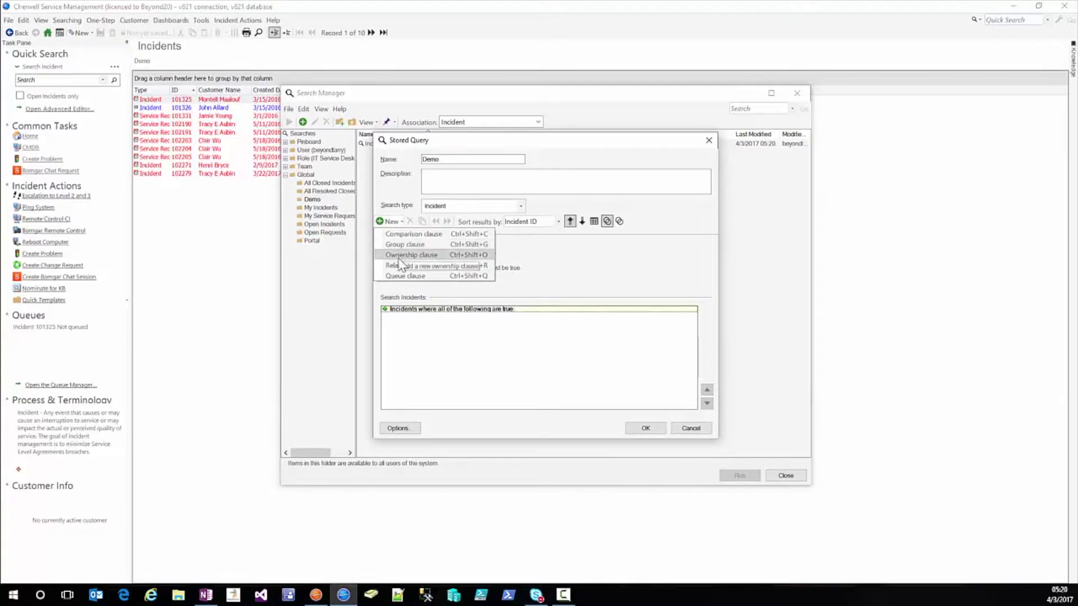
click(465, 247)
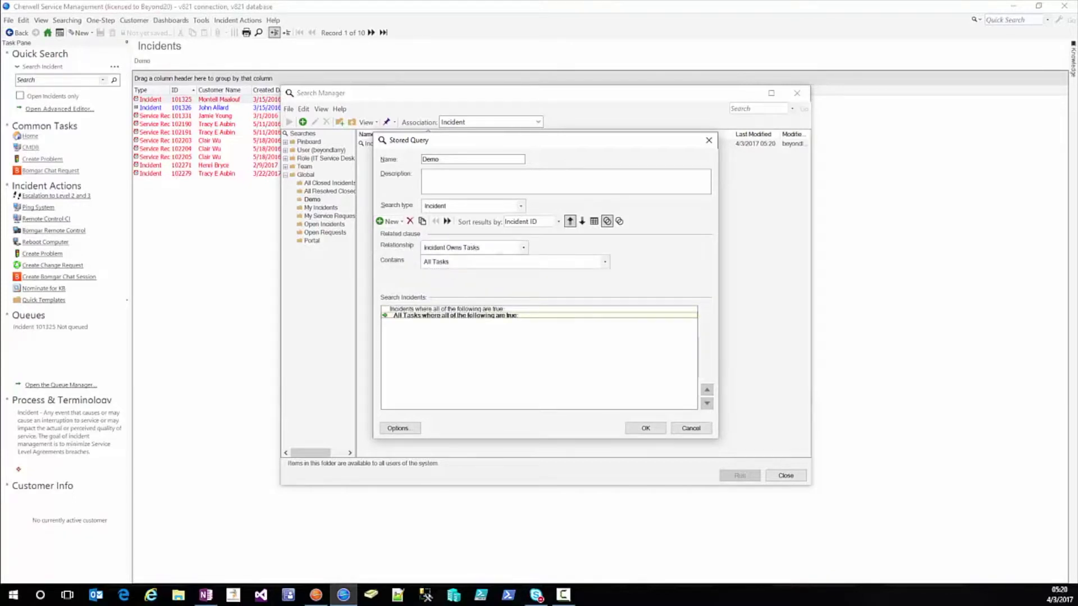
click(478, 263)
click(471, 287)
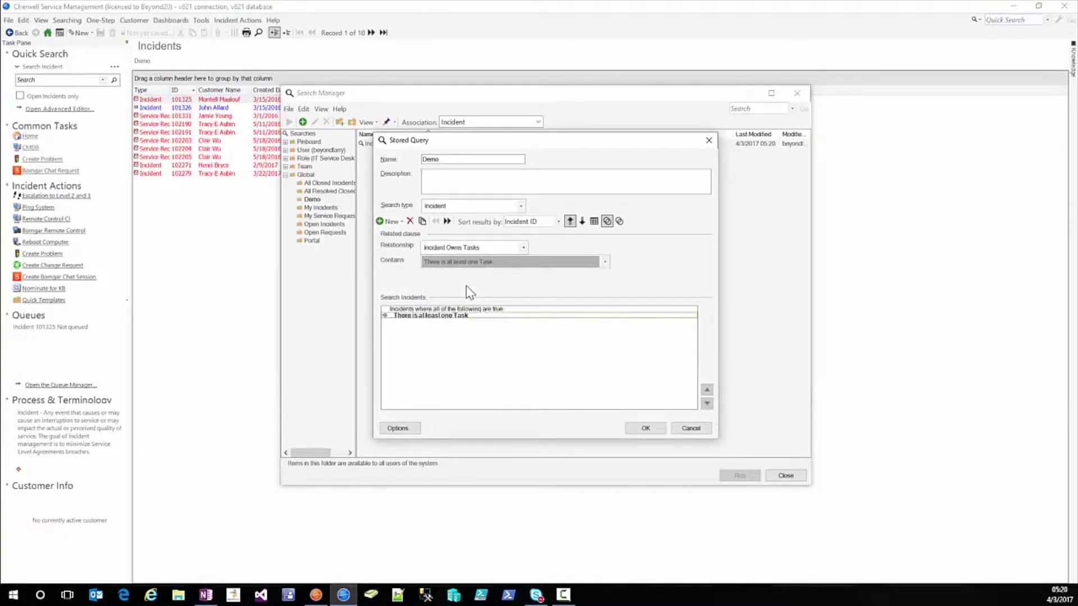
Add a blank comparison clause to the top incident group, browsing its field list without choosing
click(441, 310)
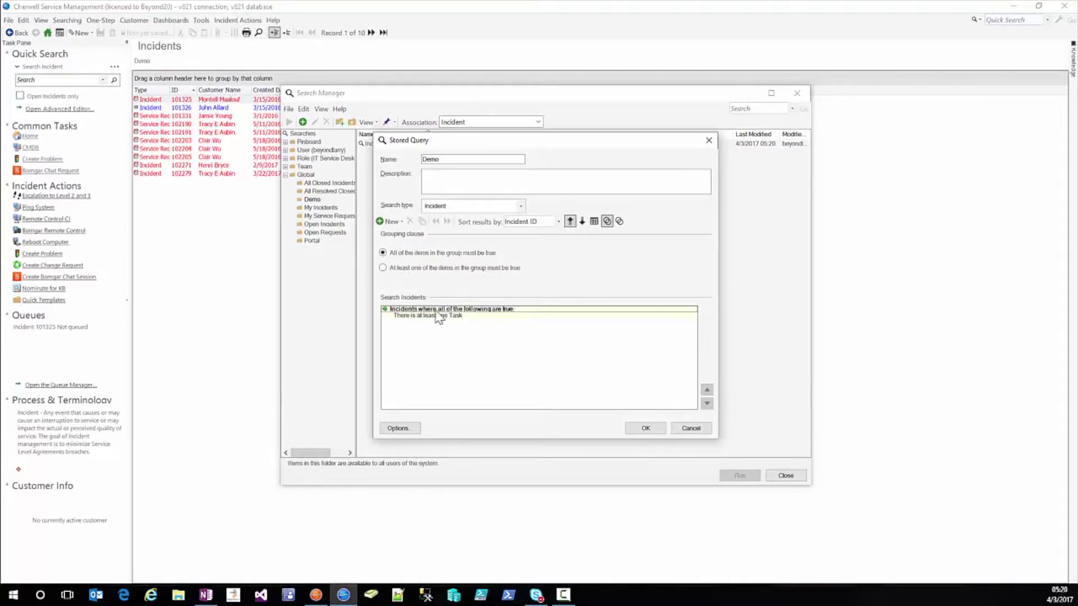
click(393, 225)
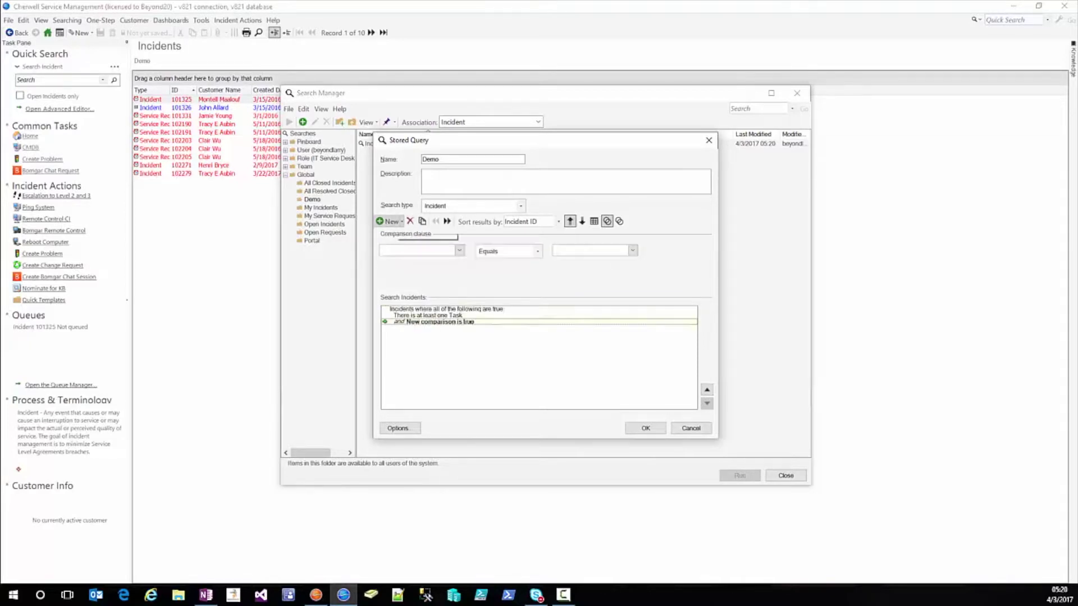
click(457, 251)
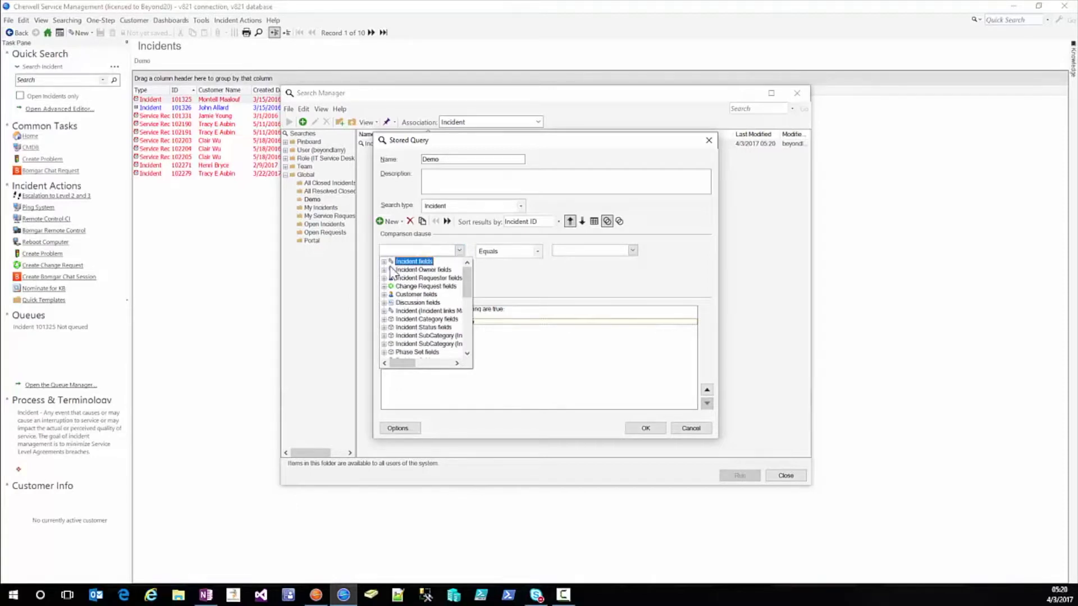
click(484, 300)
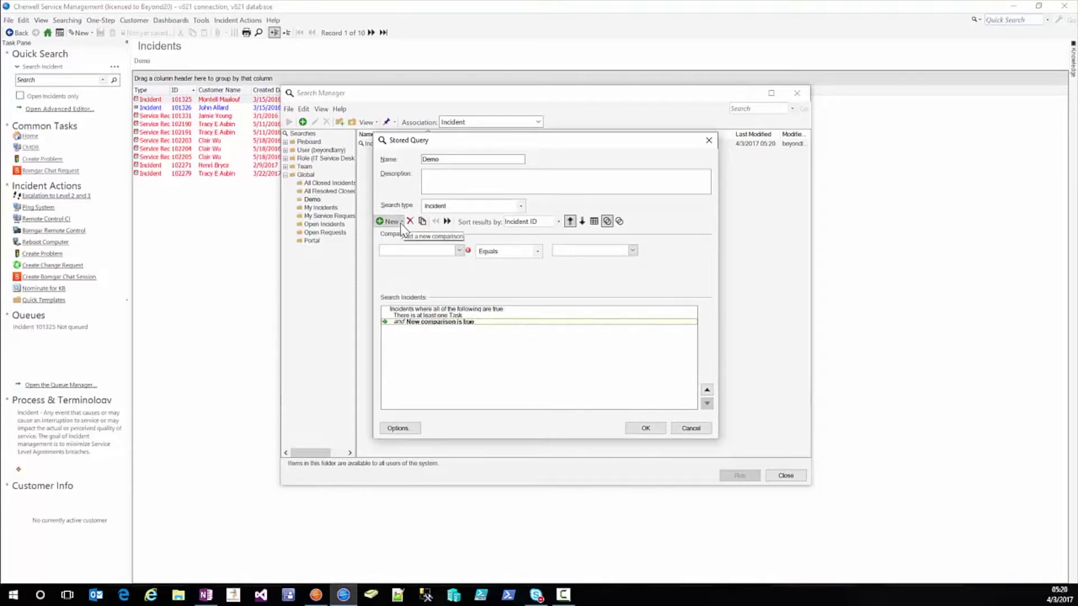
click(410, 250)
scroll(416, 307, down, 5)
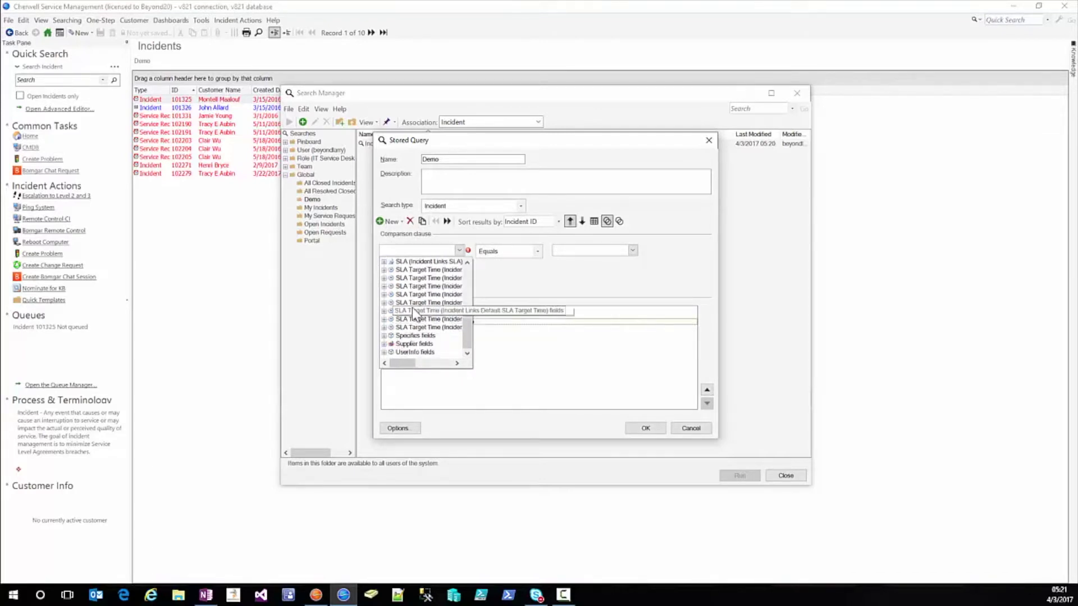
scroll(412, 307, up, 5)
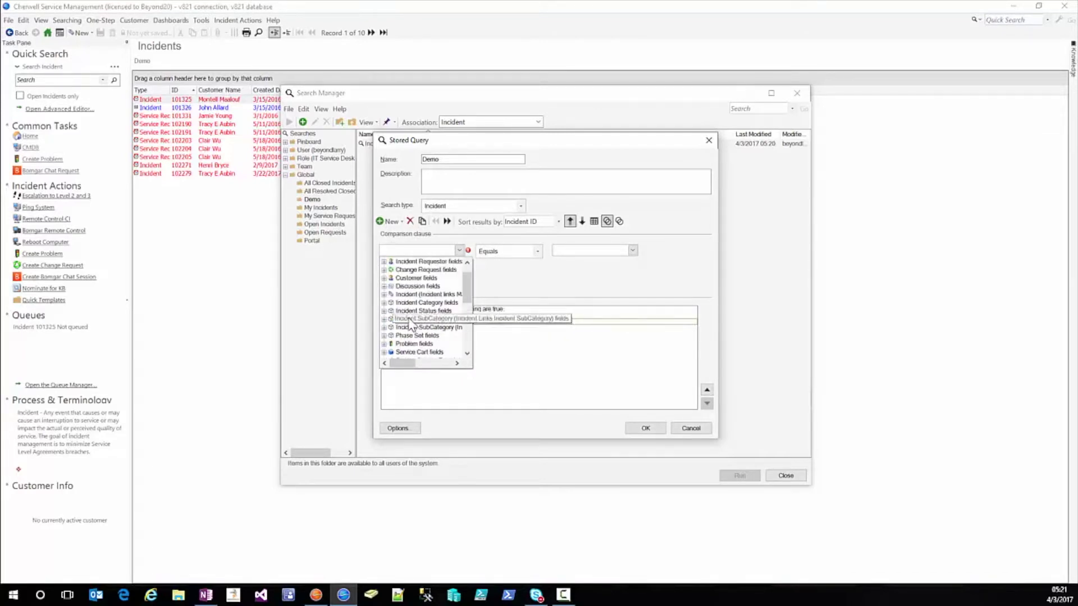
scroll(406, 312, up, 2)
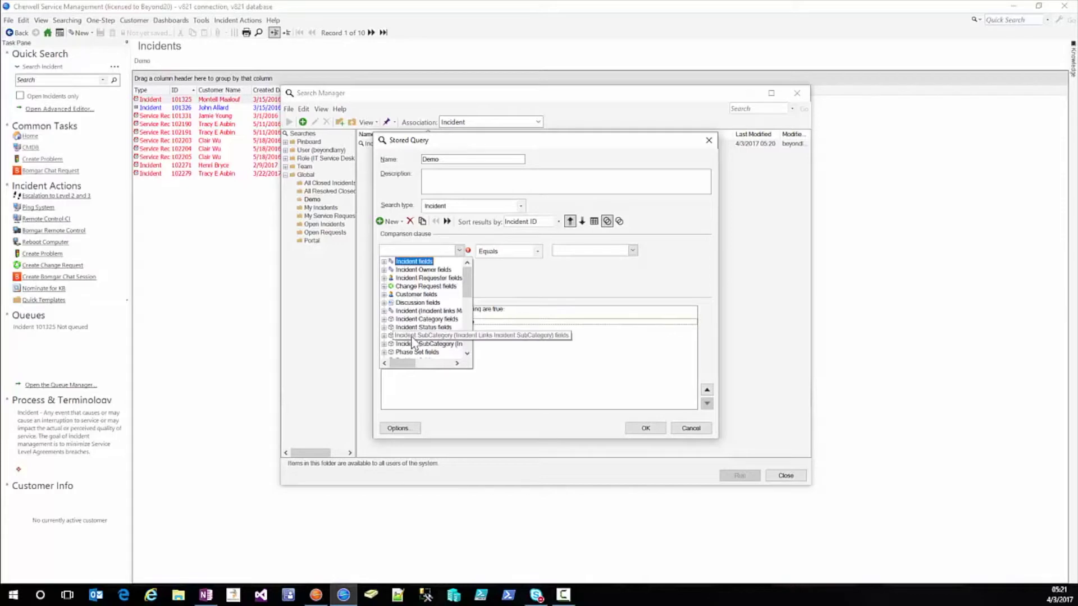
click(539, 290)
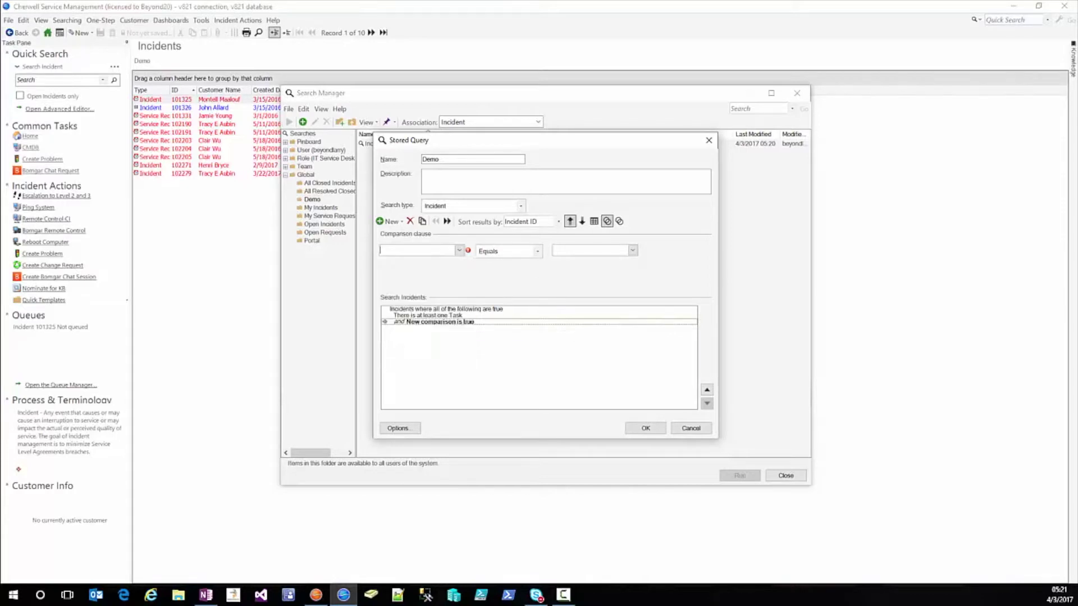
Move the blank comparison under the Task clause, browse Task Owner fields, then cancel the query
click(410, 221)
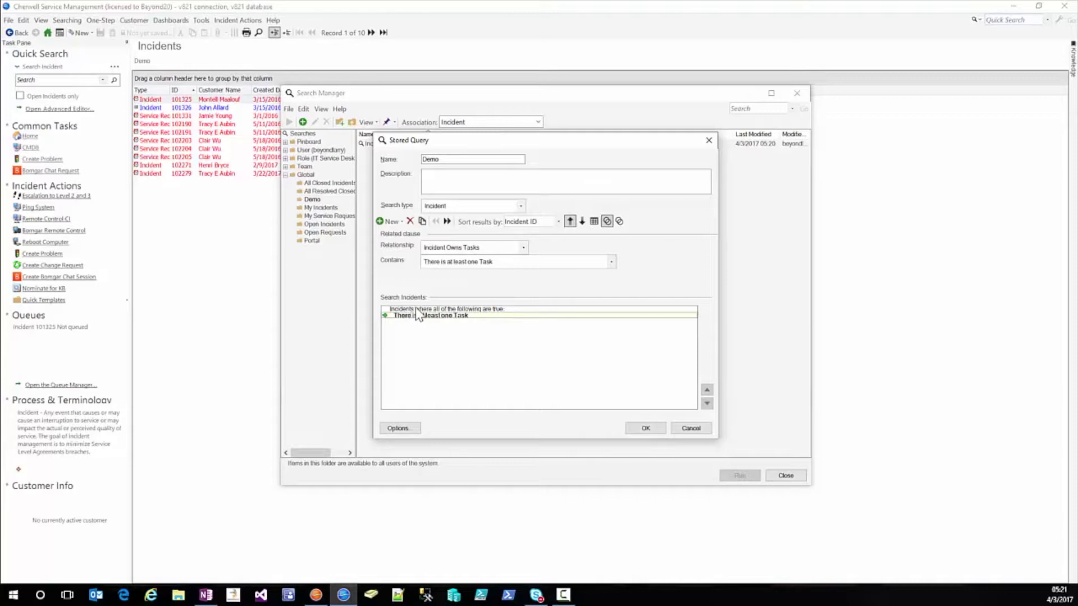
click(391, 222)
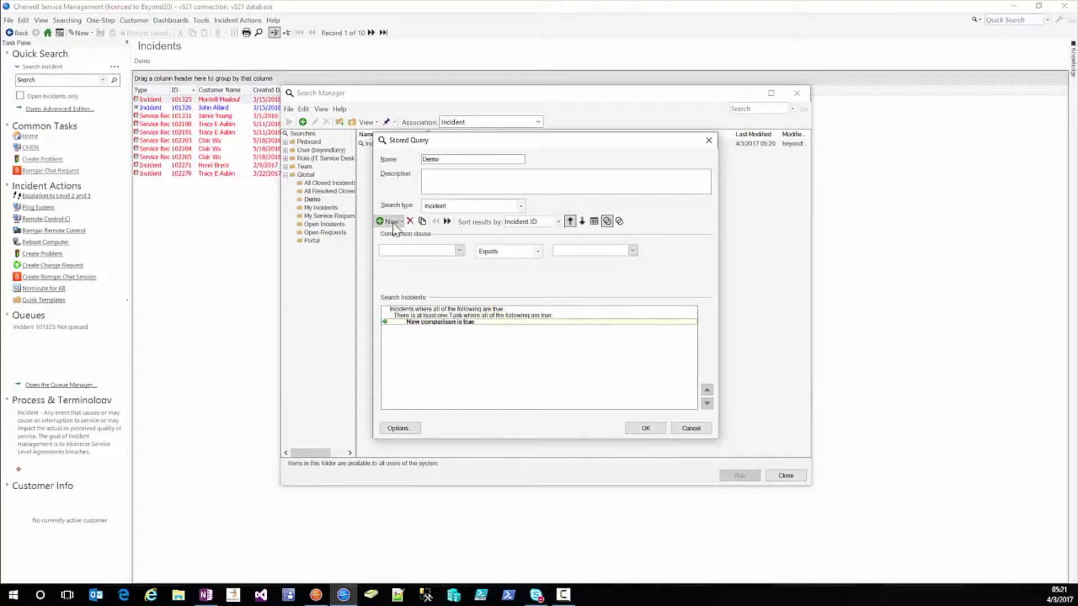
click(460, 250)
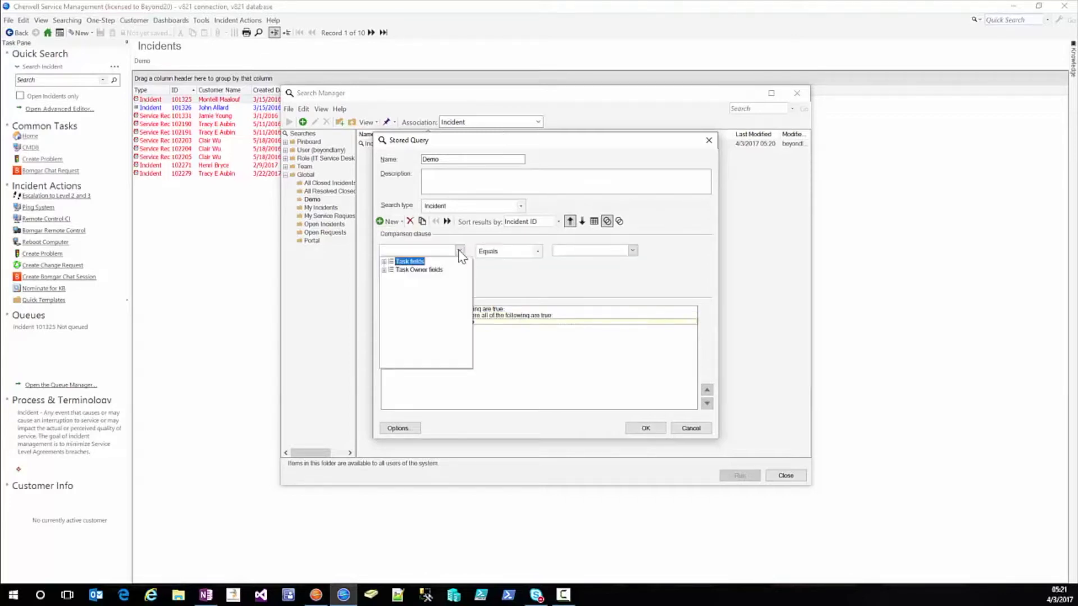
double_click(395, 270)
key(Escape)
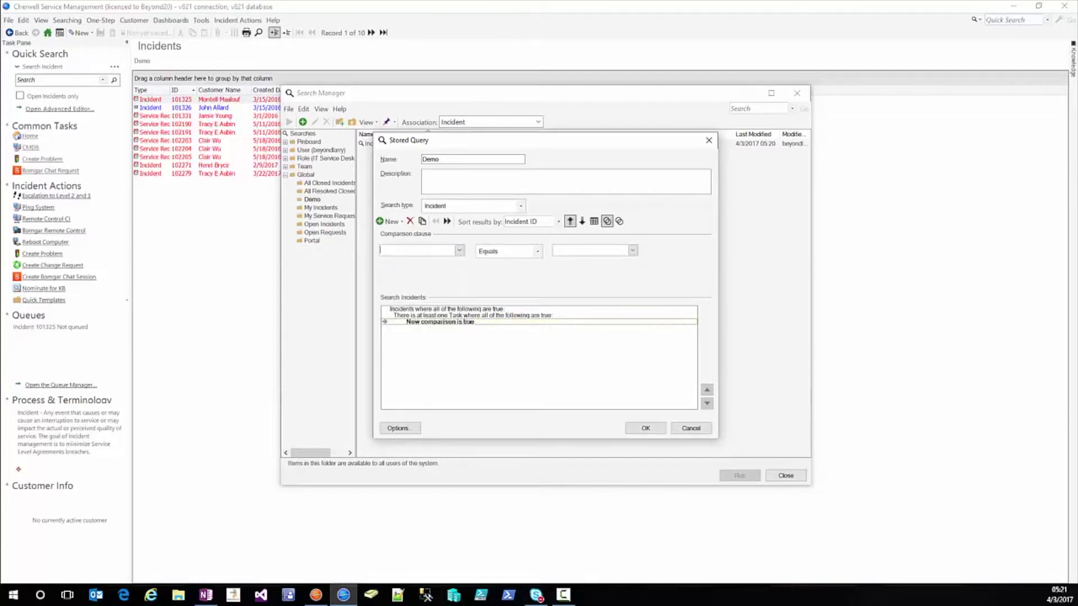
click(691, 428)
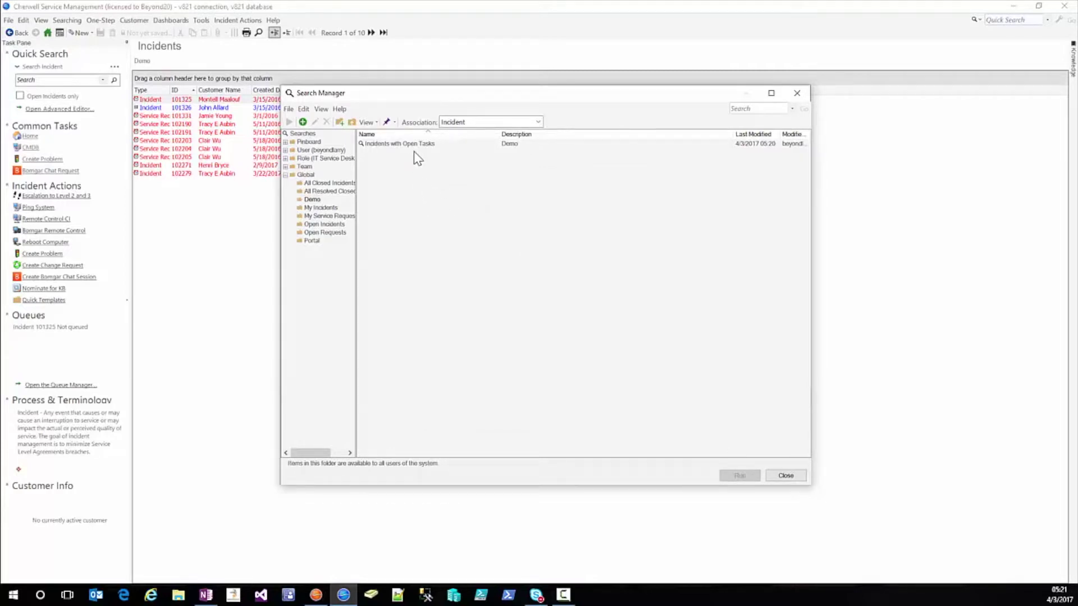
Start a new saved search named Journals and remove its default blank comparison
right_click(366, 160)
click(384, 177)
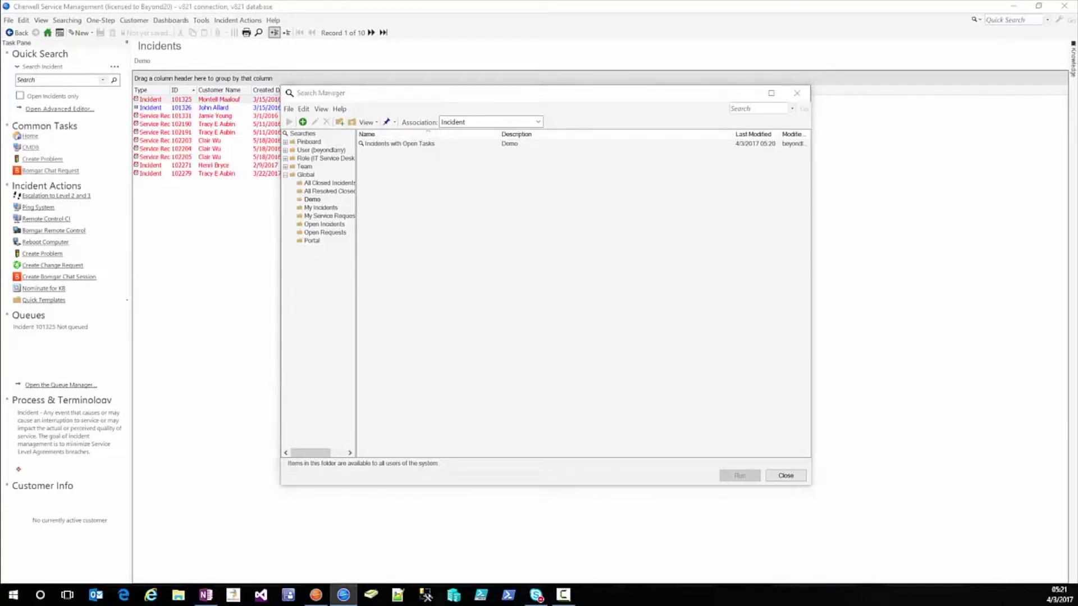
text(Journals)
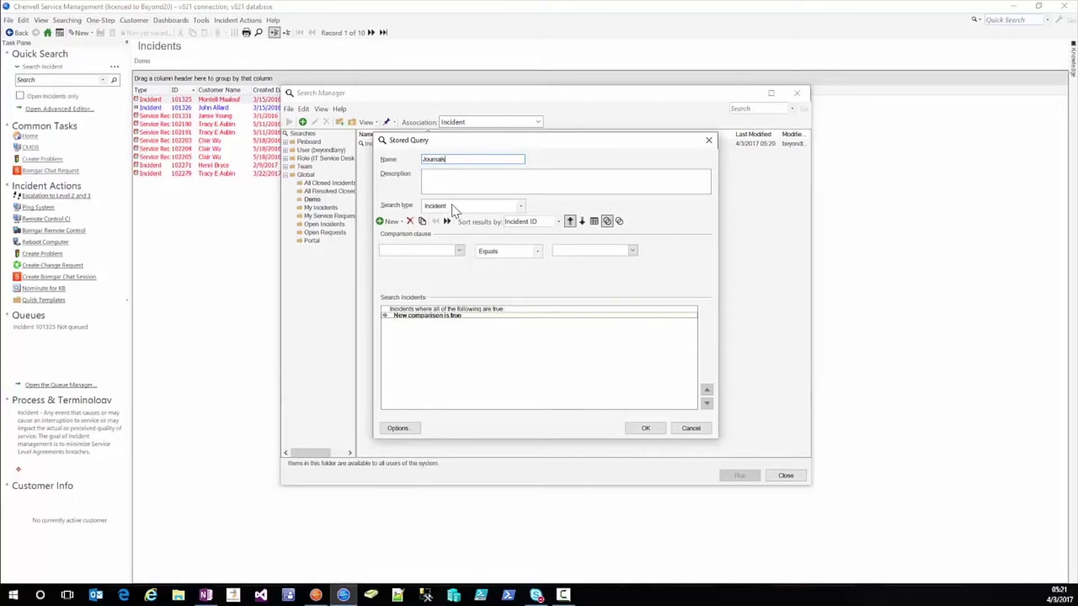
click(410, 222)
Add a related clause on Incident Owns Journals requiring at least one Journal
click(402, 221)
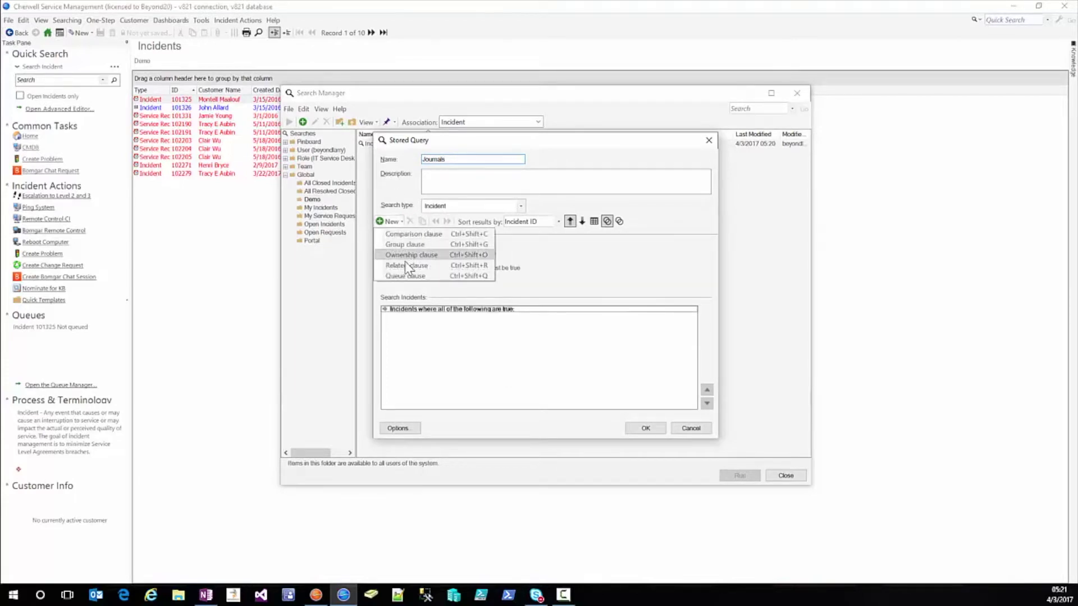
click(424, 264)
click(502, 249)
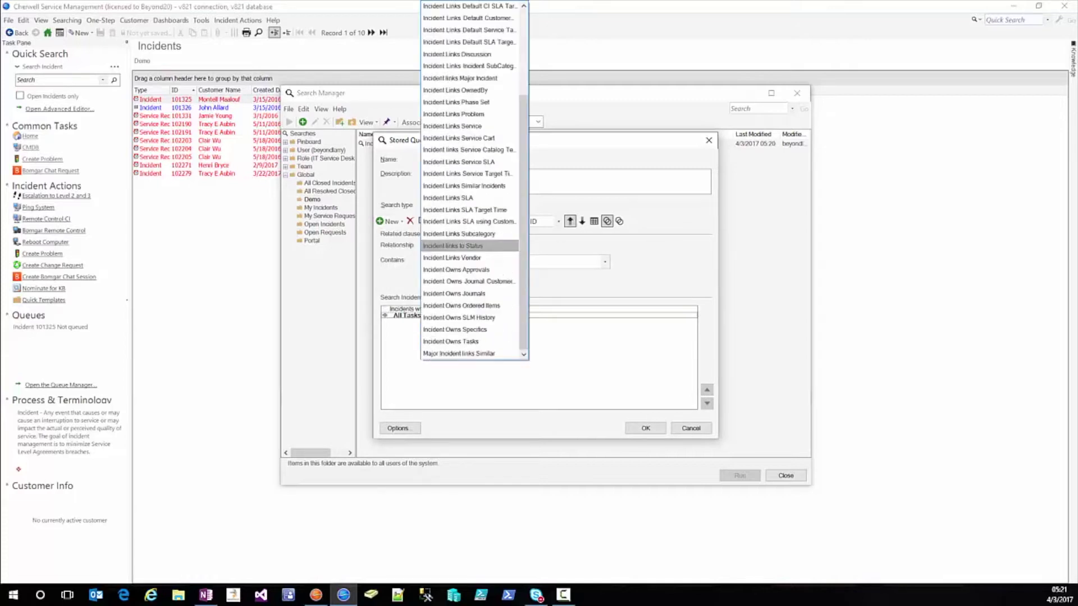
click(470, 293)
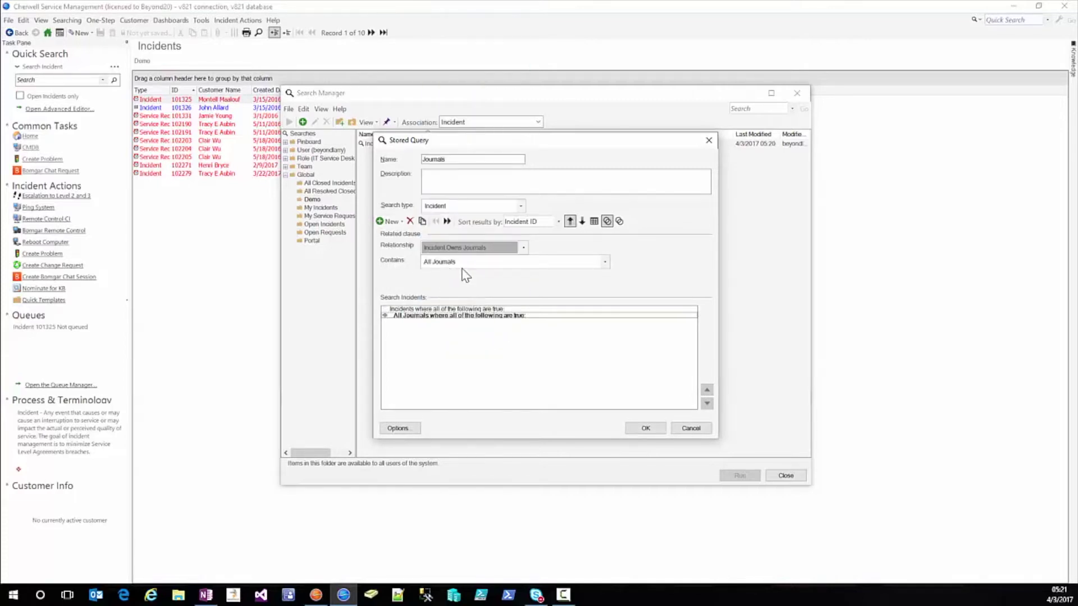
click(470, 262)
click(467, 284)
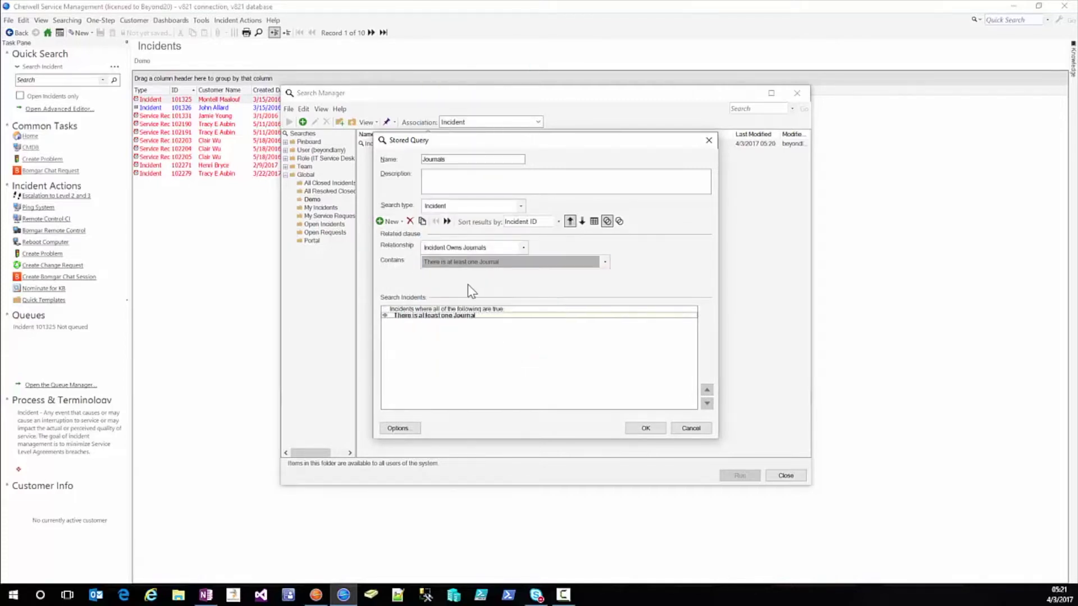
Add a Journal comparison where Any field Contains the support user's account name
click(389, 221)
click(393, 231)
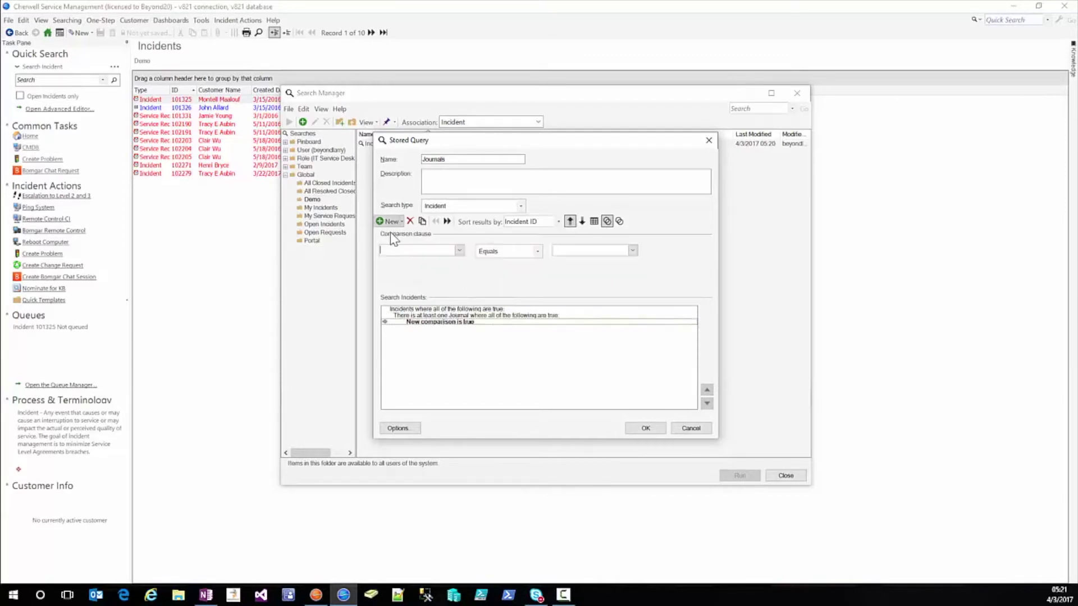
click(459, 250)
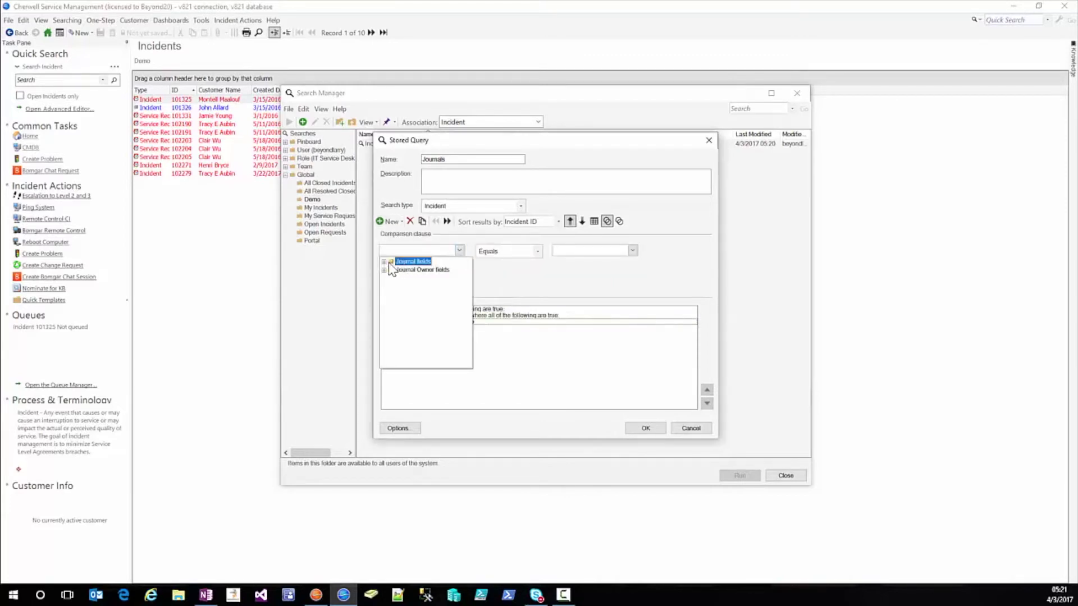
click(388, 263)
click(459, 251)
click(384, 261)
click(406, 269)
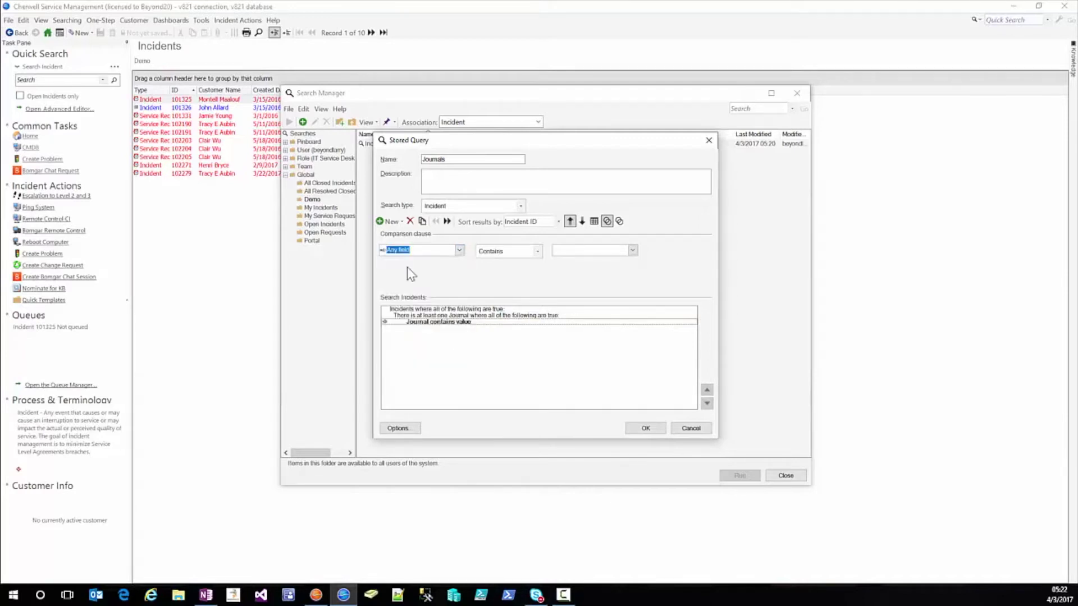
click(568, 250)
text(Pe)
key(BackSpace)
key(BackSpace)
key(BackSpace)
key(BackSpace)
key(BackSpace)
key(BackSpace)
key(BackSpace)
text(Beyondlarry)
drag(585, 251, 549, 256)
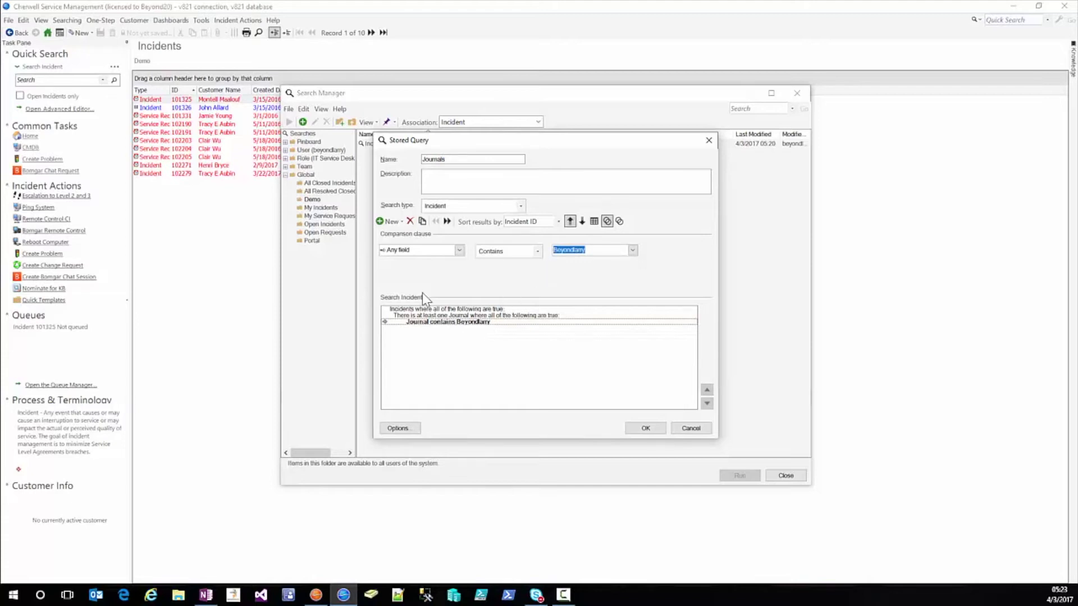
Save and run the Journals search, then open incident 102280 from the two results
click(645, 428)
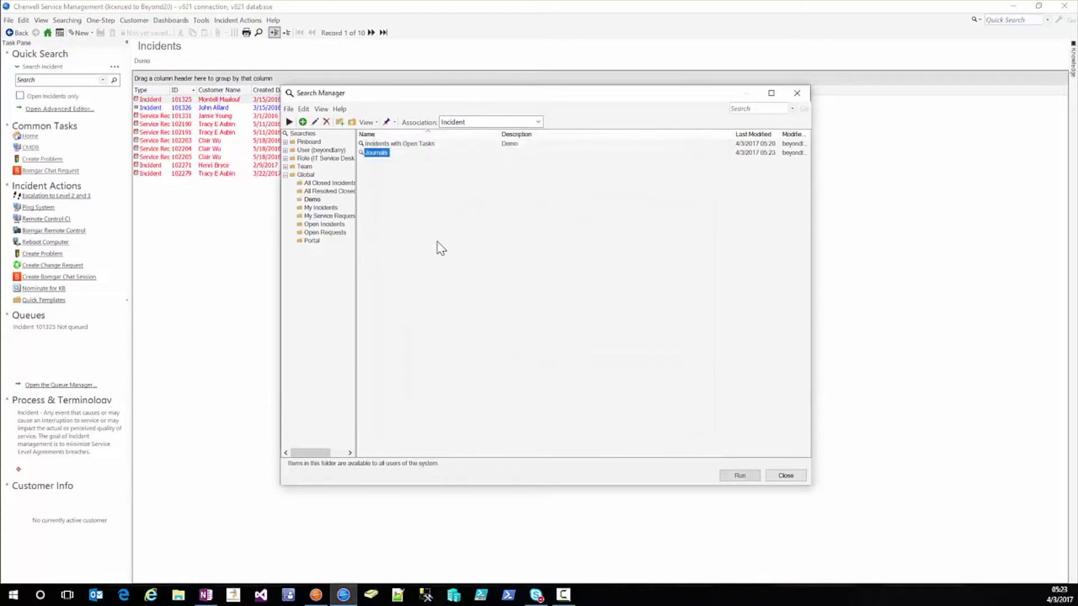
key(Return)
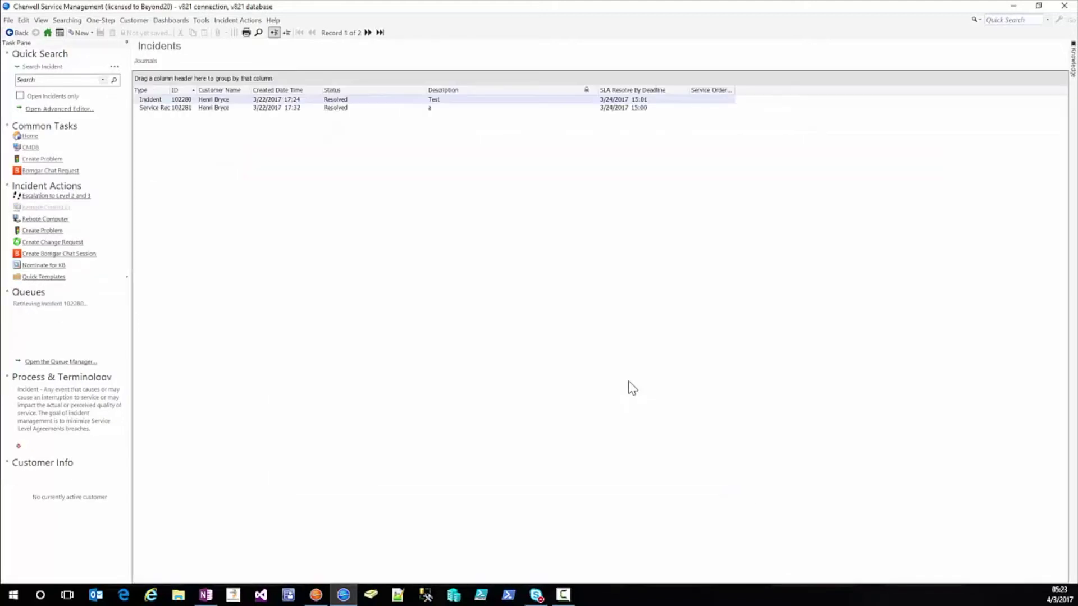
click(262, 100)
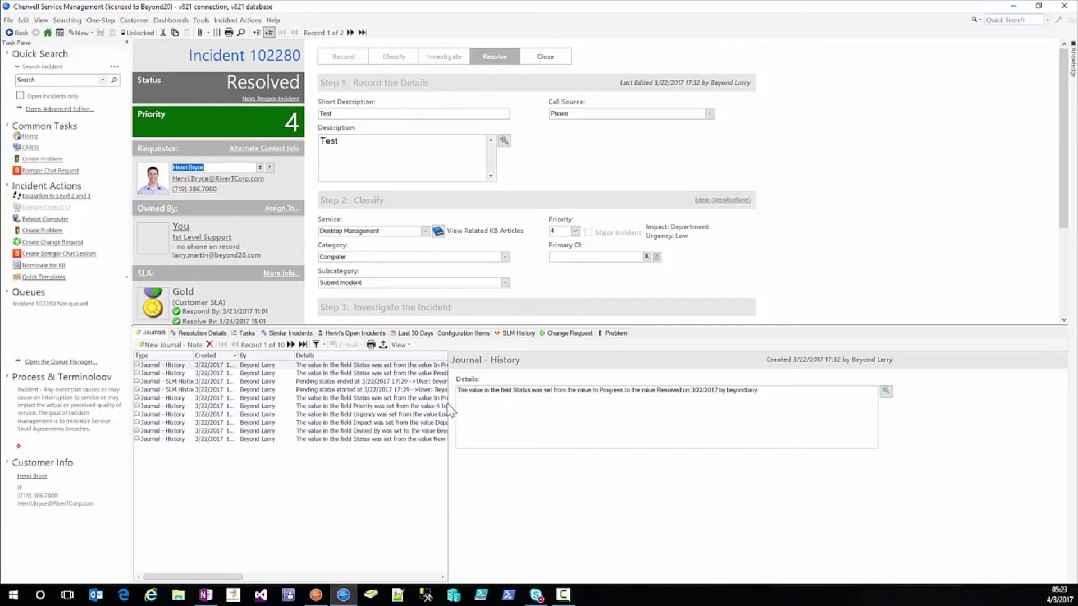
Drag the journal grid splitter right to show more of each entry, then dismiss the Searching menu
drag(447, 403, 508, 403)
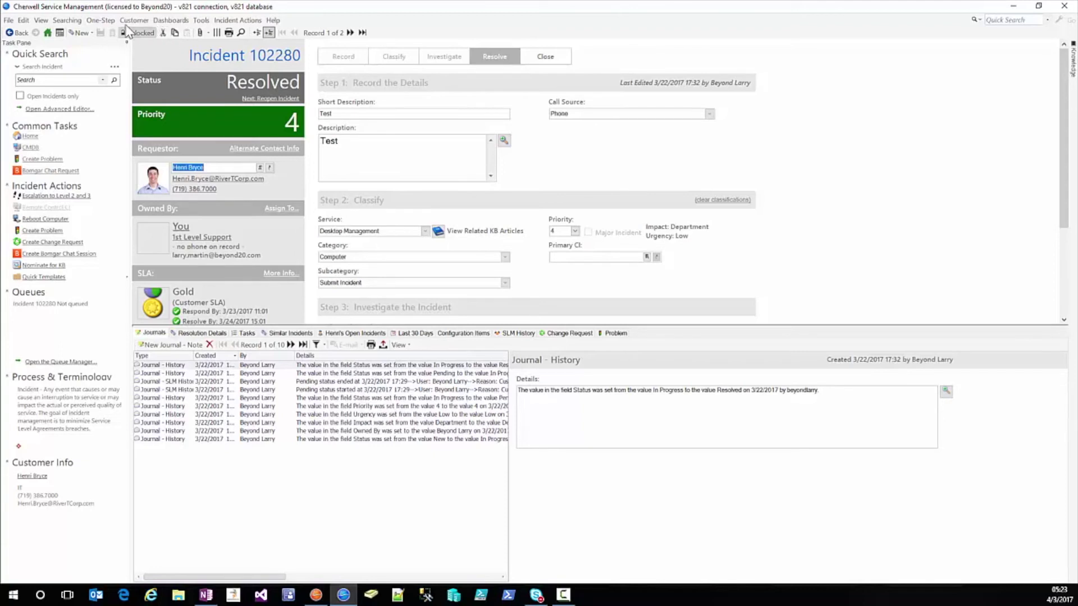
click(66, 20)
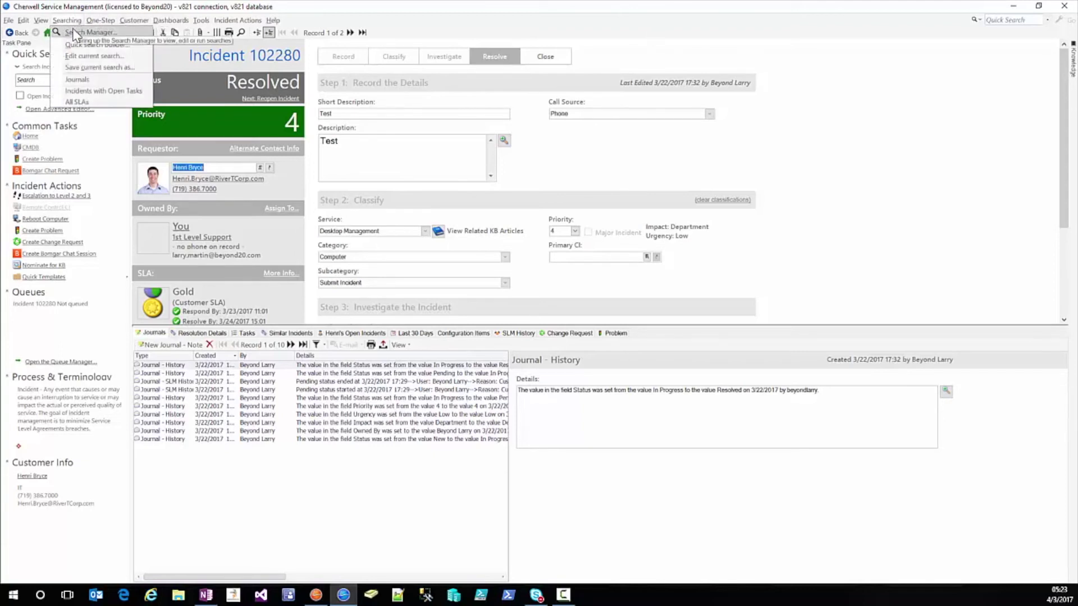
click(565, 167)
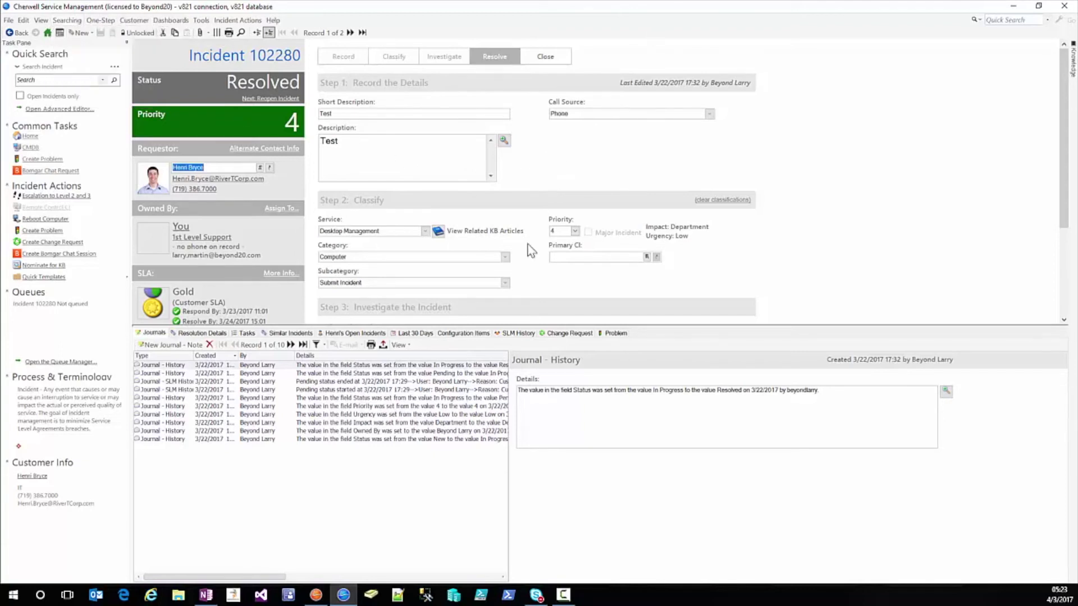